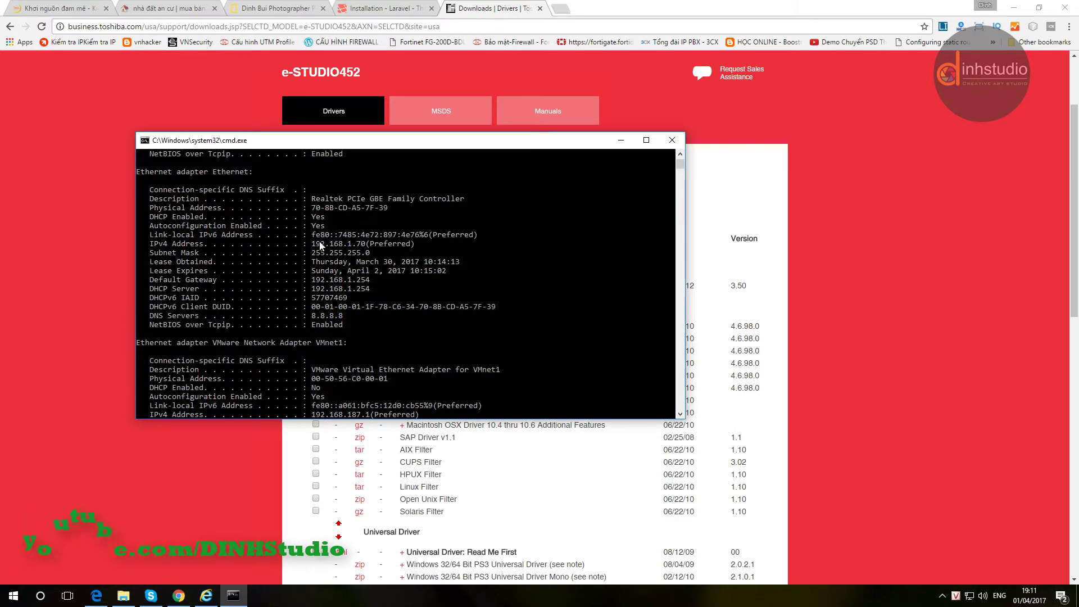
Minimize the command prompt and examine the e-BRIDGE Full Installer and e-BRIDGE Drivers offered for the e-STUDIO452.
{"action": "right_click", "coordinate": [317, 239]}
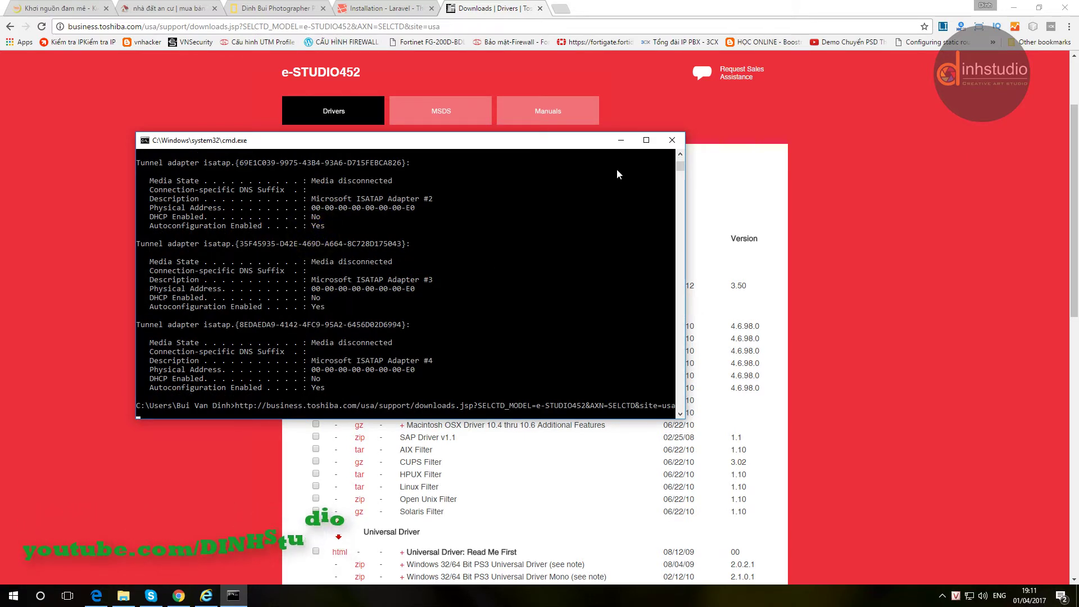
{"action": "left_click", "coordinate": [621, 141]}
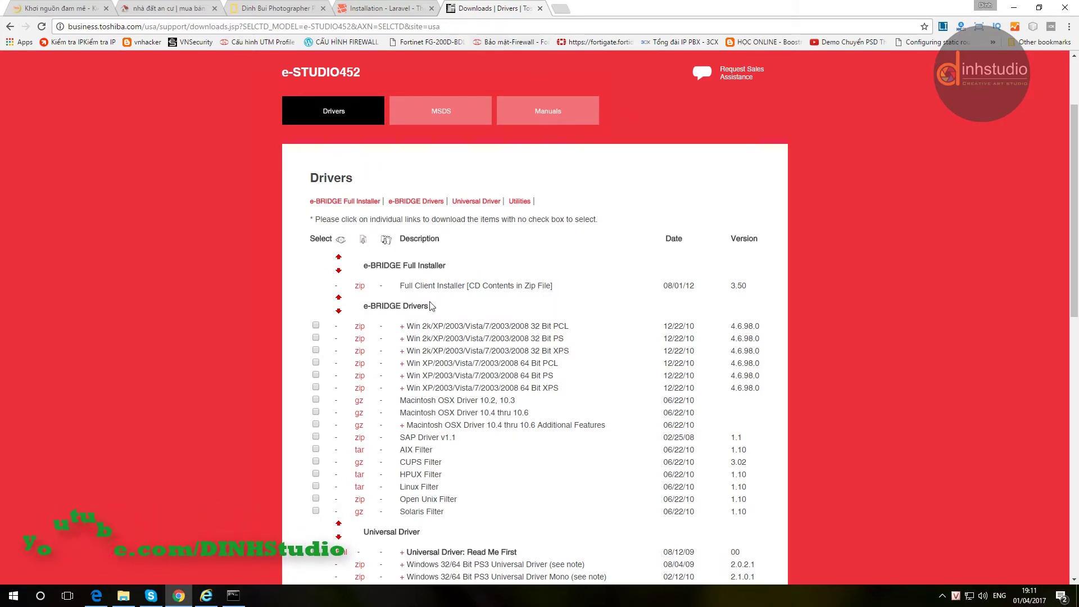
{"action": "scroll", "coordinate": [424, 332], "scroll_direction": "down", "scroll_amount": 1}
{"action": "left_click_drag", "start_coordinate": [393, 269], "coordinate": [485, 384]}
{"action": "left_click", "coordinate": [488, 385]}
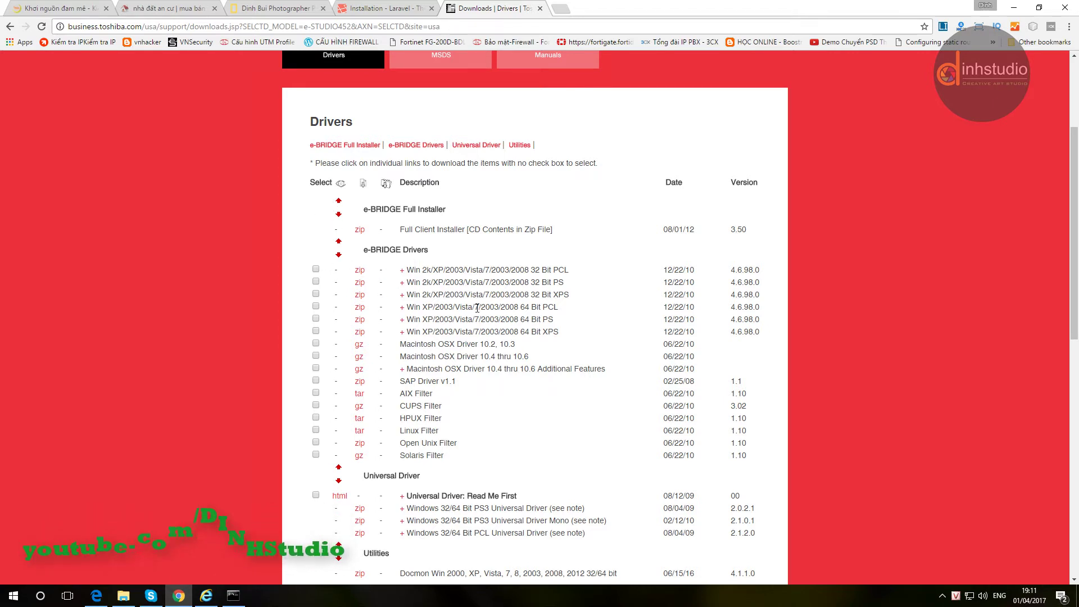
{"action": "left_click_drag", "start_coordinate": [476, 333], "coordinate": [331, 244]}
{"action": "left_click", "coordinate": [331, 243]}
Switch to the printer's TopAccess page in Internet Explorer, view its Print Log and refresh it to check the latest entry.
{"action": "left_click", "coordinate": [206, 595]}
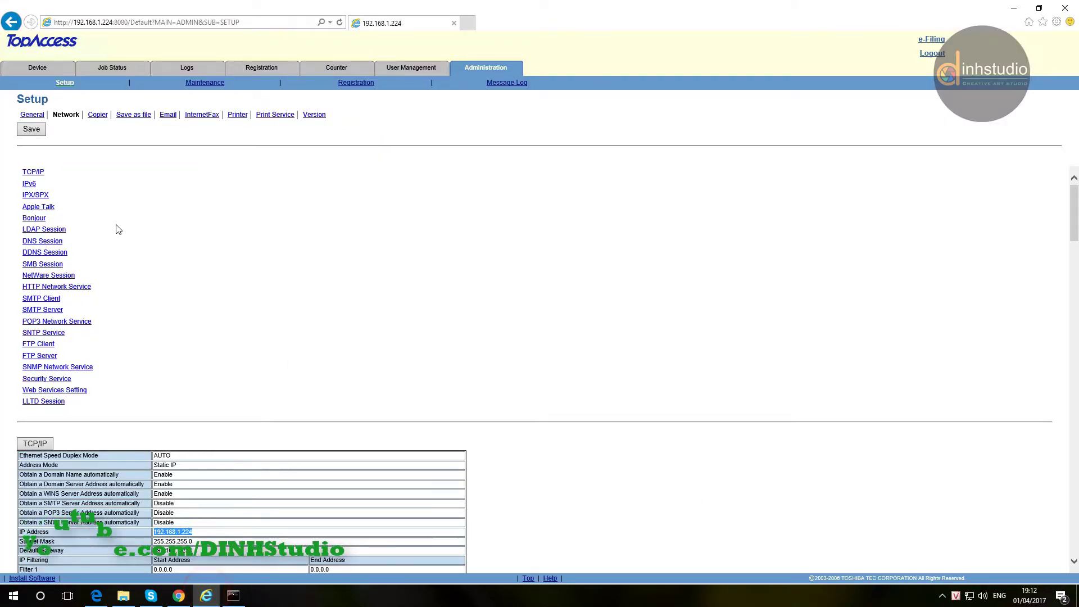
{"action": "left_click", "coordinate": [186, 68]}
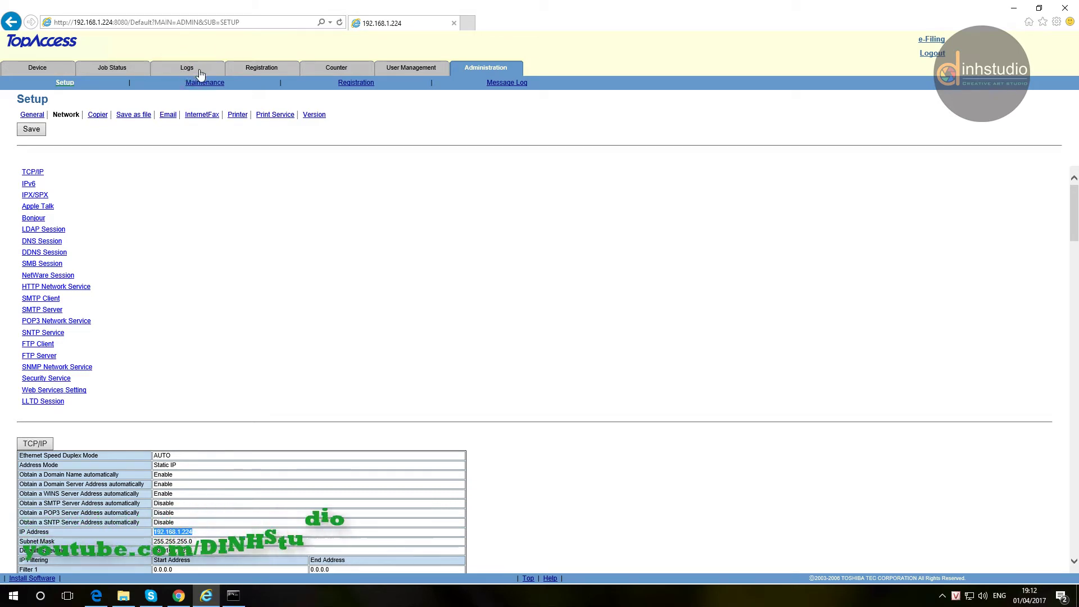
{"action": "left_click", "coordinate": [187, 68]}
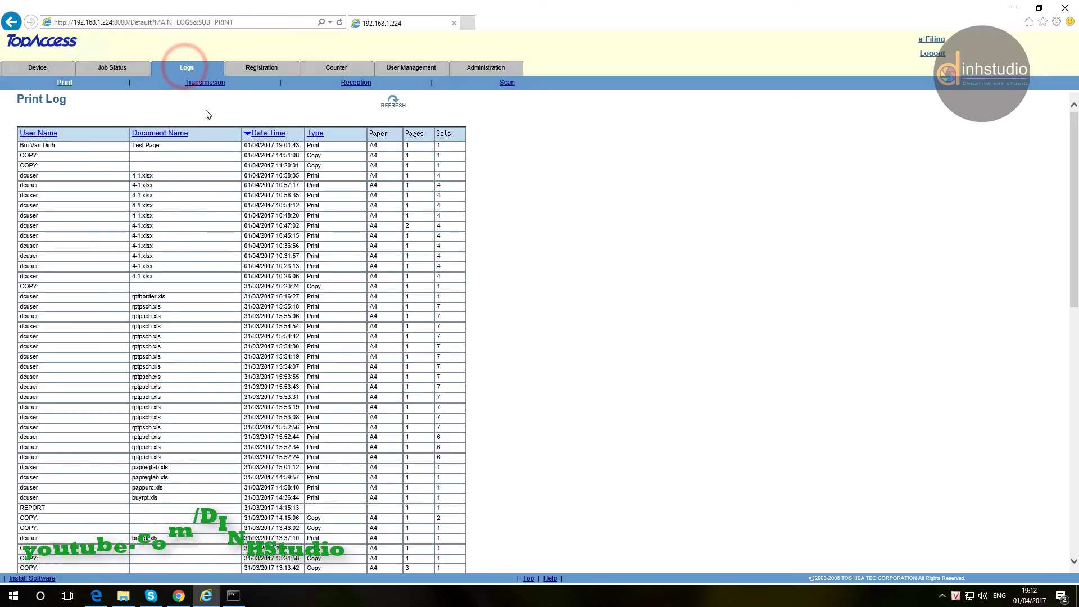
{"action": "left_click_drag", "start_coordinate": [70, 144], "coordinate": [443, 148]}
{"action": "left_click", "coordinate": [76, 148]}
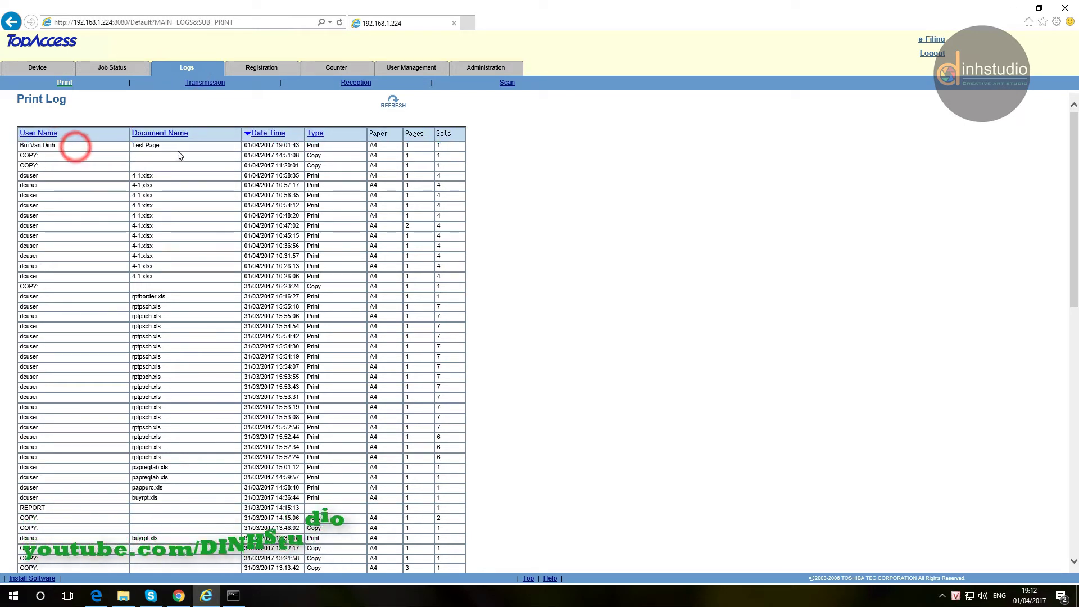
{"action": "left_click", "coordinate": [393, 101]}
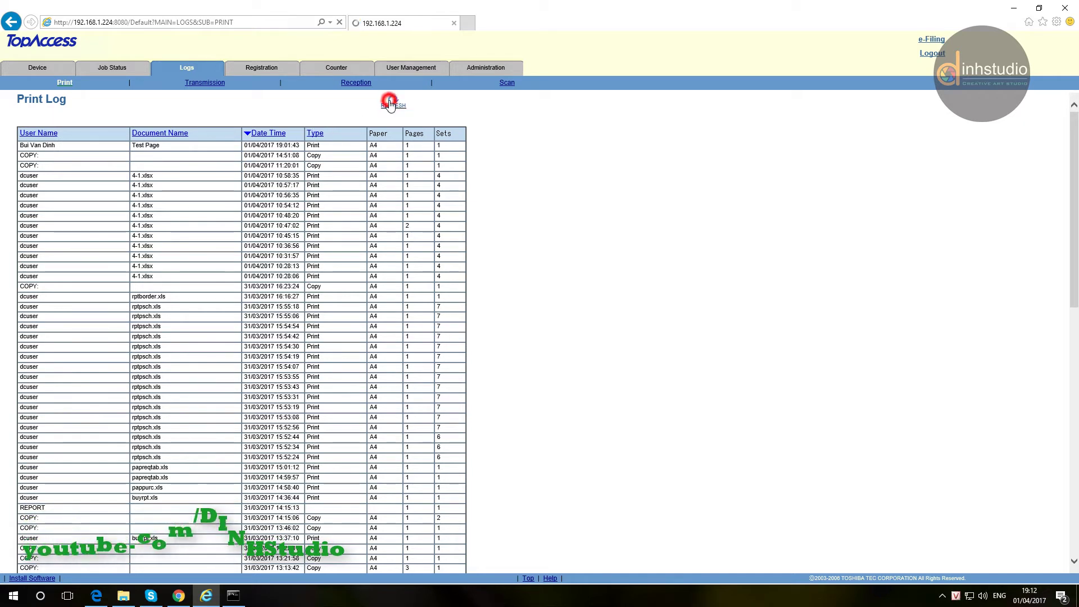
{"action": "triple_click", "coordinate": [59, 146]}
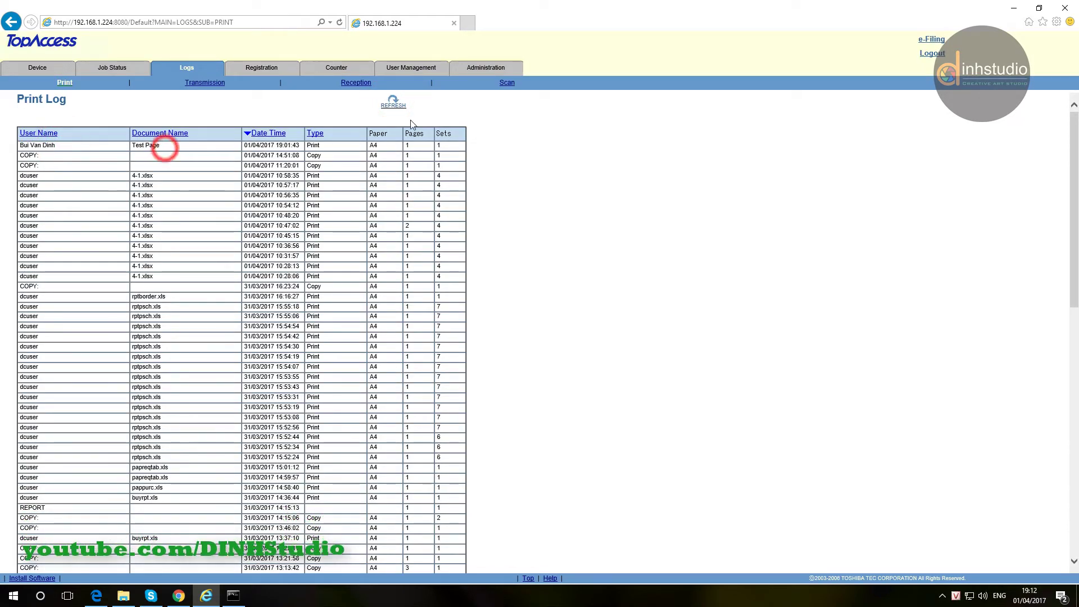
Return to the Toshiba driver page in Chrome and download the Full Client Installer zip for the e-STUDIO452.
{"action": "left_click", "coordinate": [1018, 8]}
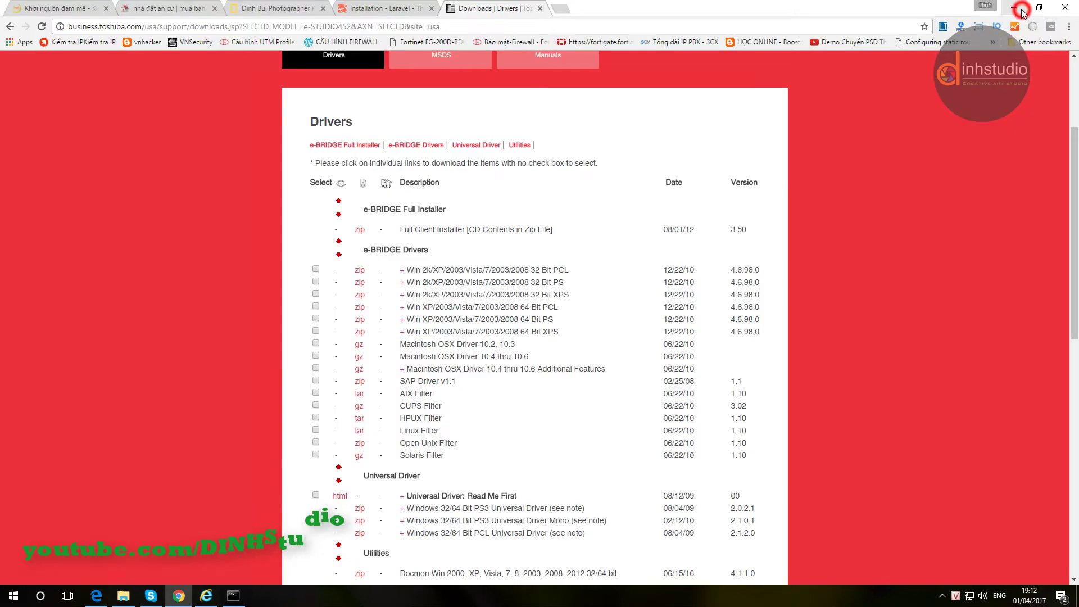
{"action": "scroll", "coordinate": [422, 106], "scroll_direction": "up", "scroll_amount": 1}
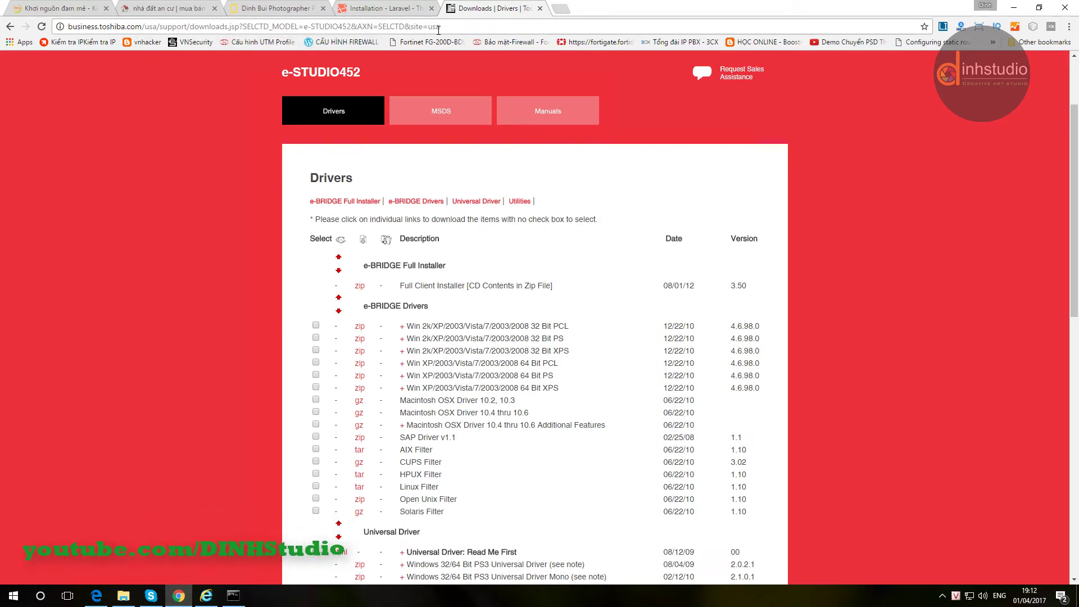
{"action": "left_click", "coordinate": [455, 28]}
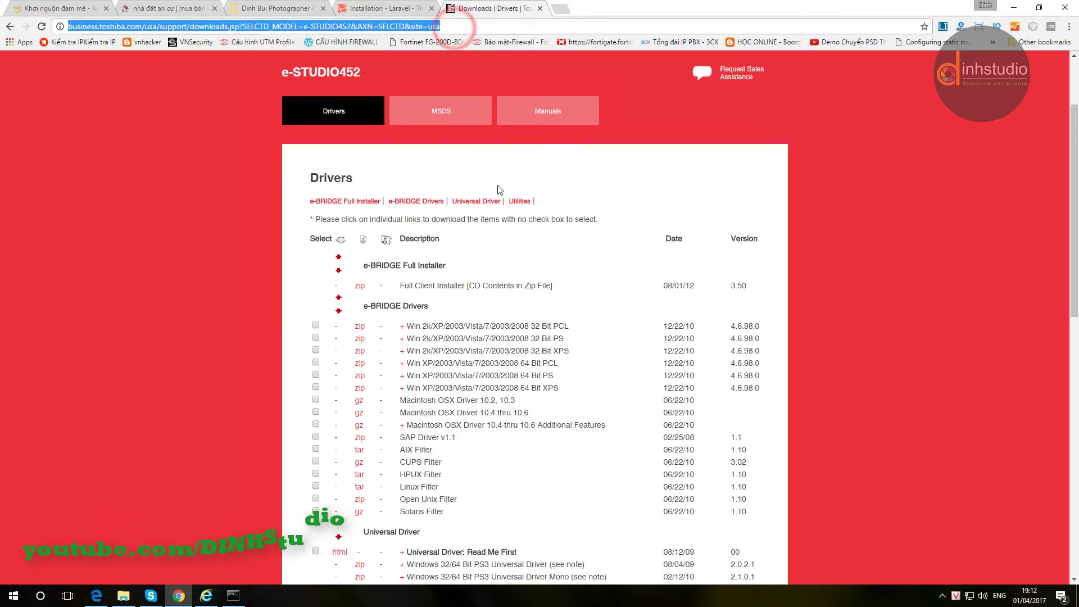
{"action": "left_click", "coordinate": [360, 286]}
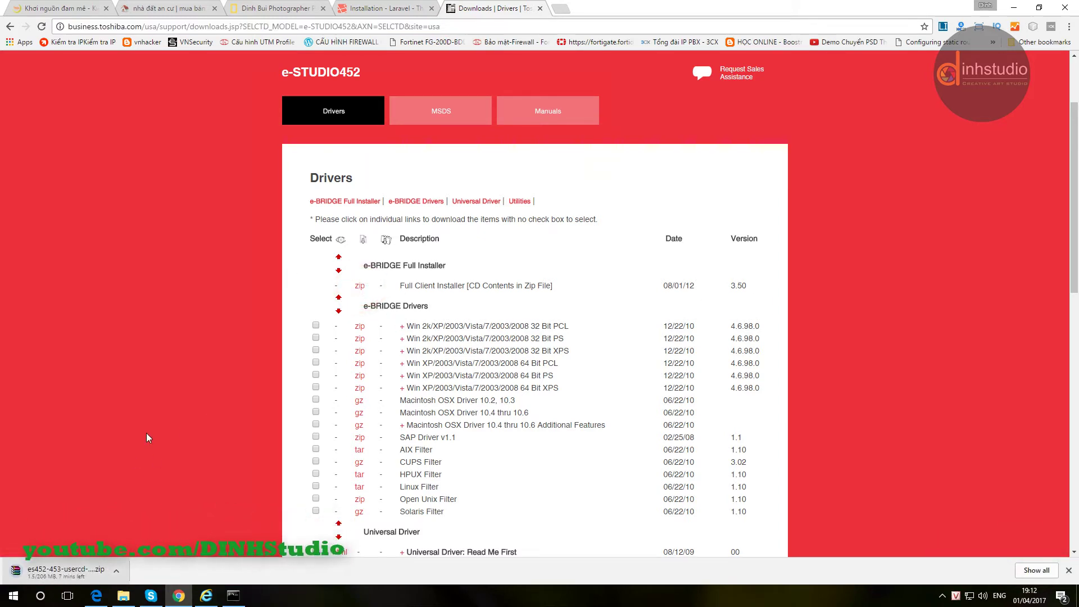
Switch to File Explorer and locate the es452-453-usercd-v350.zip archive in the Print\e-STUDIO453 driver folder.
{"action": "left_click", "coordinate": [123, 596]}
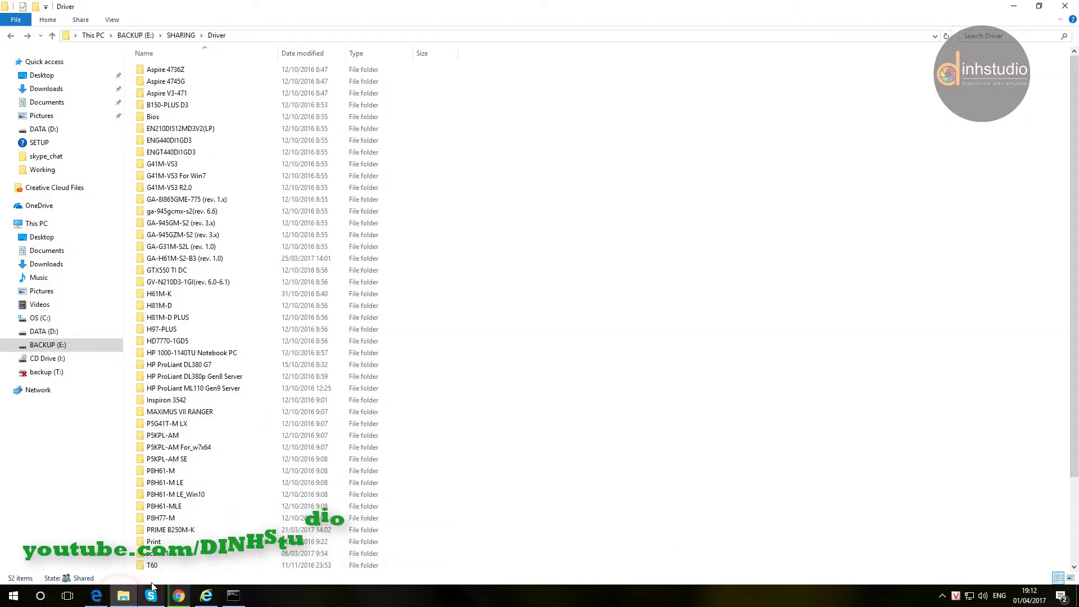
{"action": "double_click", "coordinate": [155, 541]}
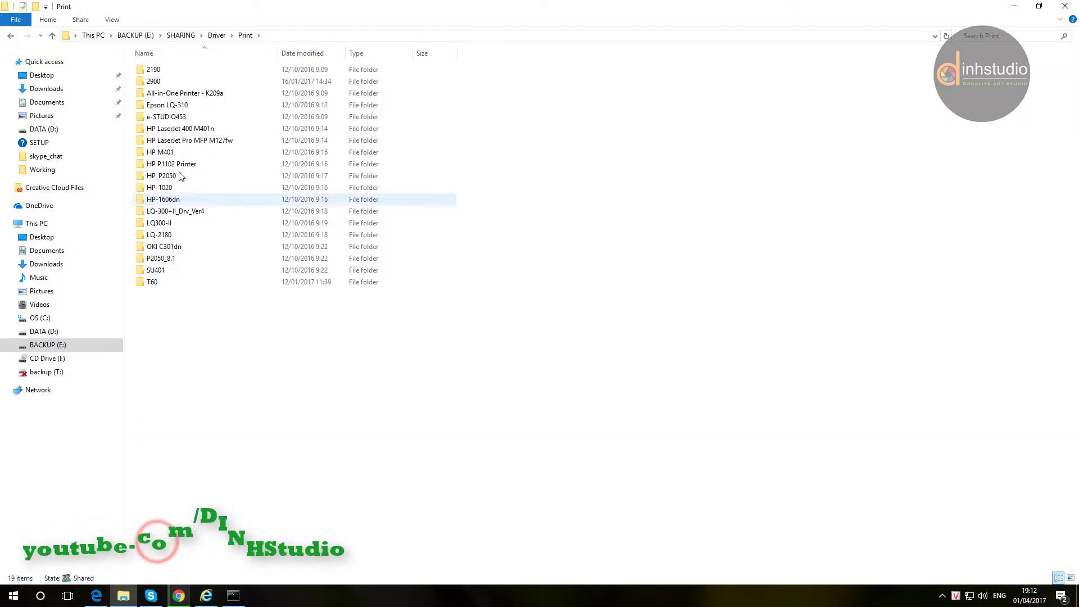
{"action": "double_click", "coordinate": [176, 117]}
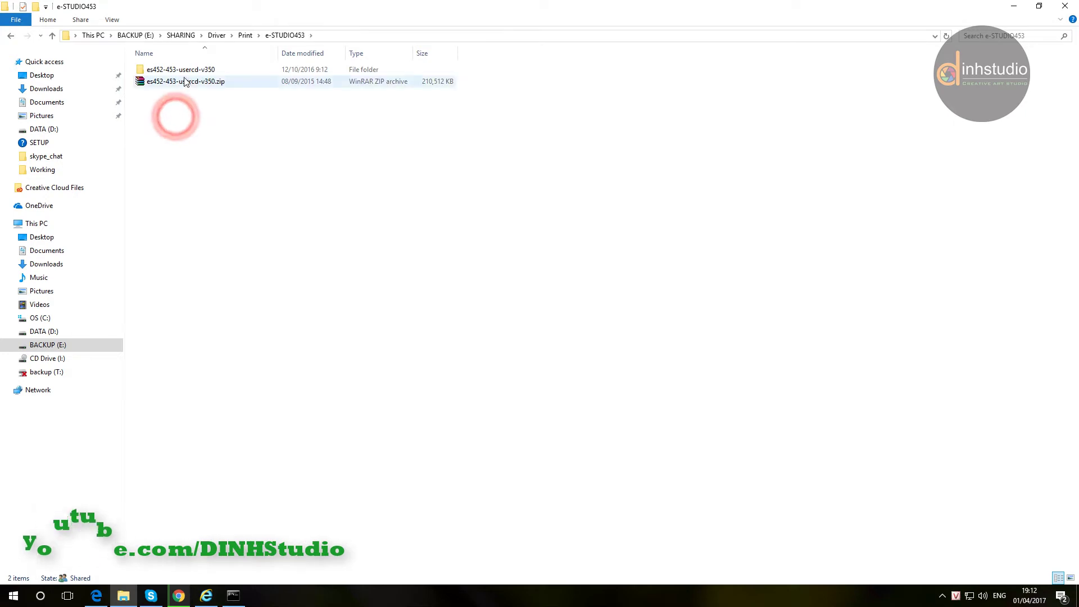
{"action": "left_click", "coordinate": [203, 84]}
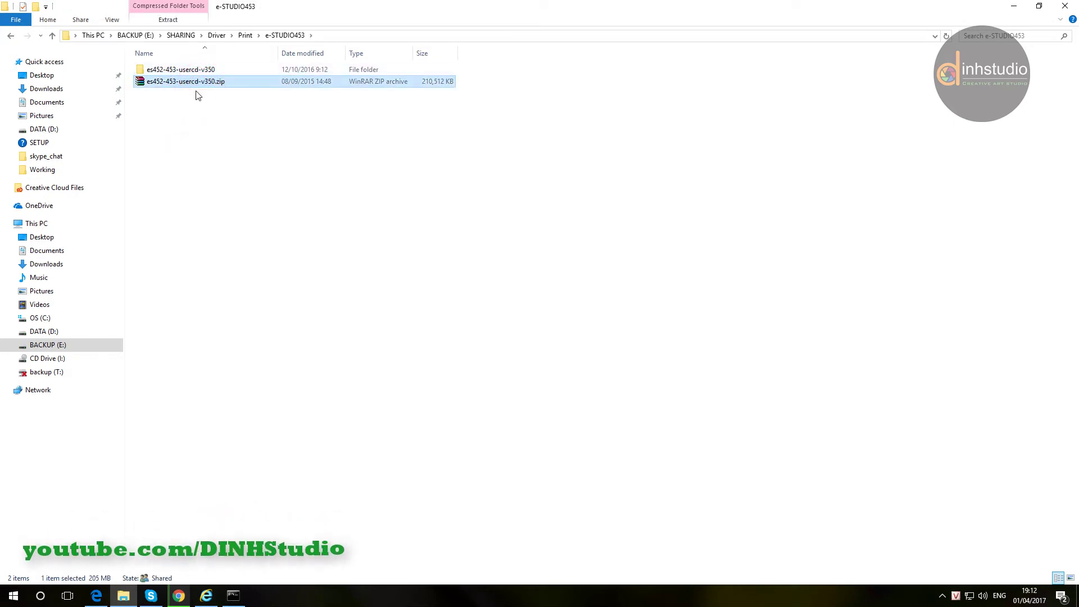
{"action": "double_click", "coordinate": [183, 81]}
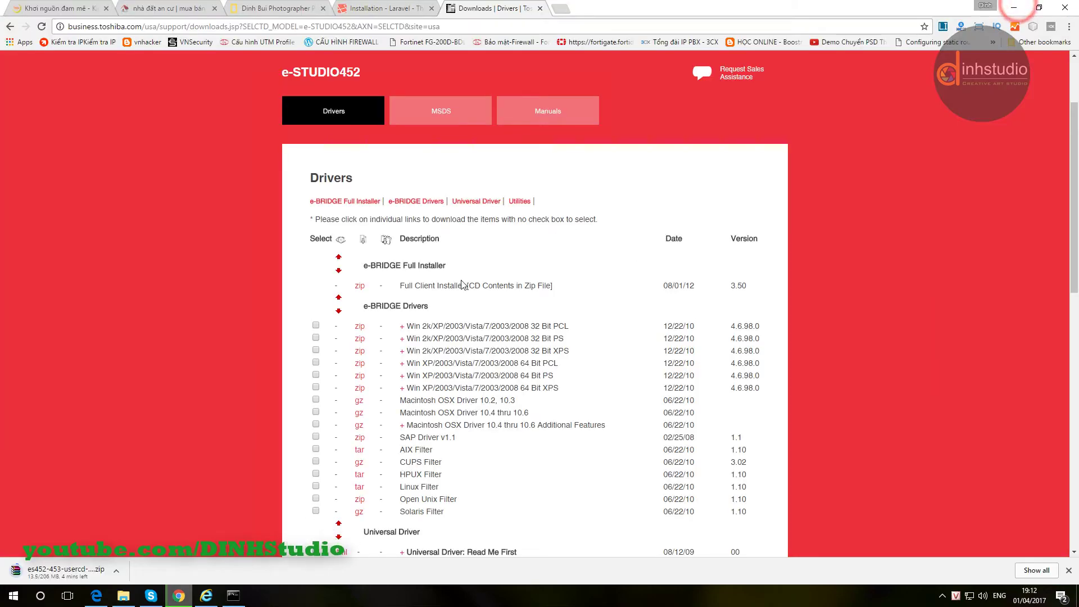
Switch to TopAccess in Internet Explorer and examine the printer's IP address and its Device Information table.
{"action": "scroll", "coordinate": [141, 455], "scroll_direction": "up", "scroll_amount": 2}
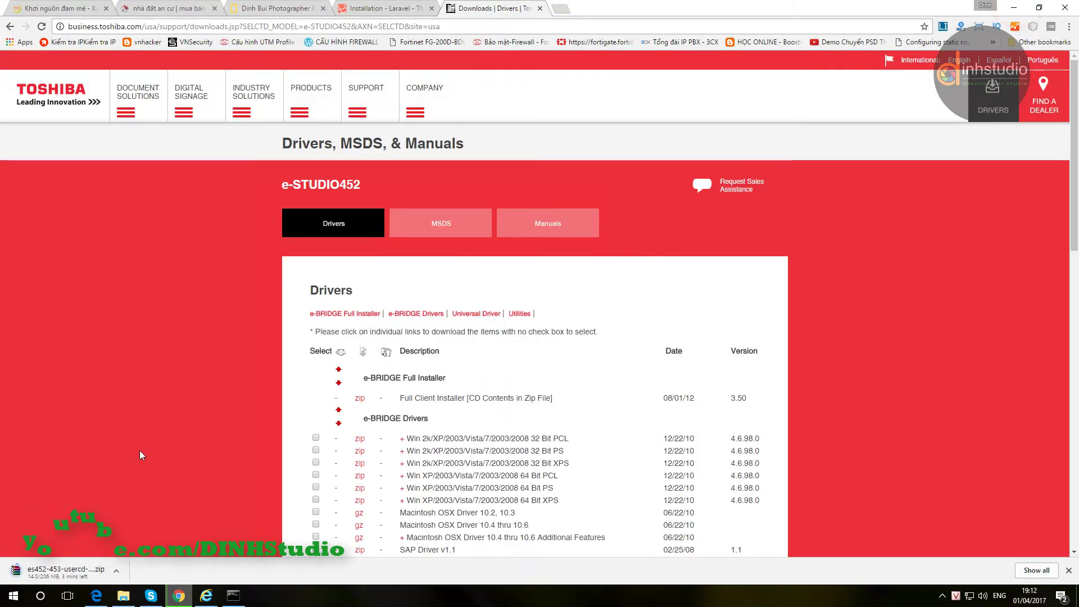
{"action": "left_click", "coordinate": [206, 596]}
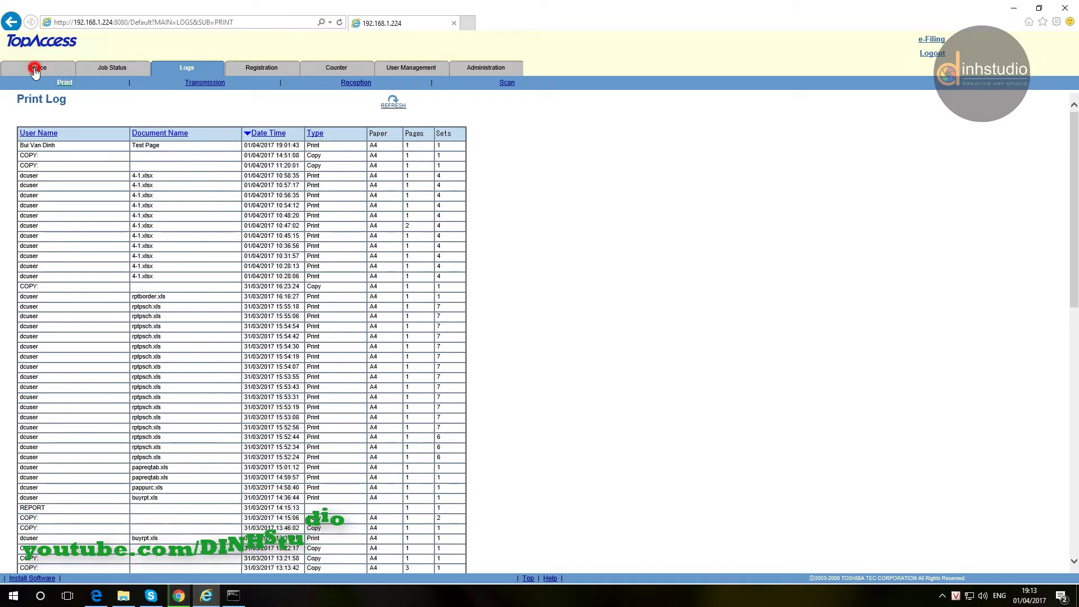
{"action": "left_click", "coordinate": [35, 68]}
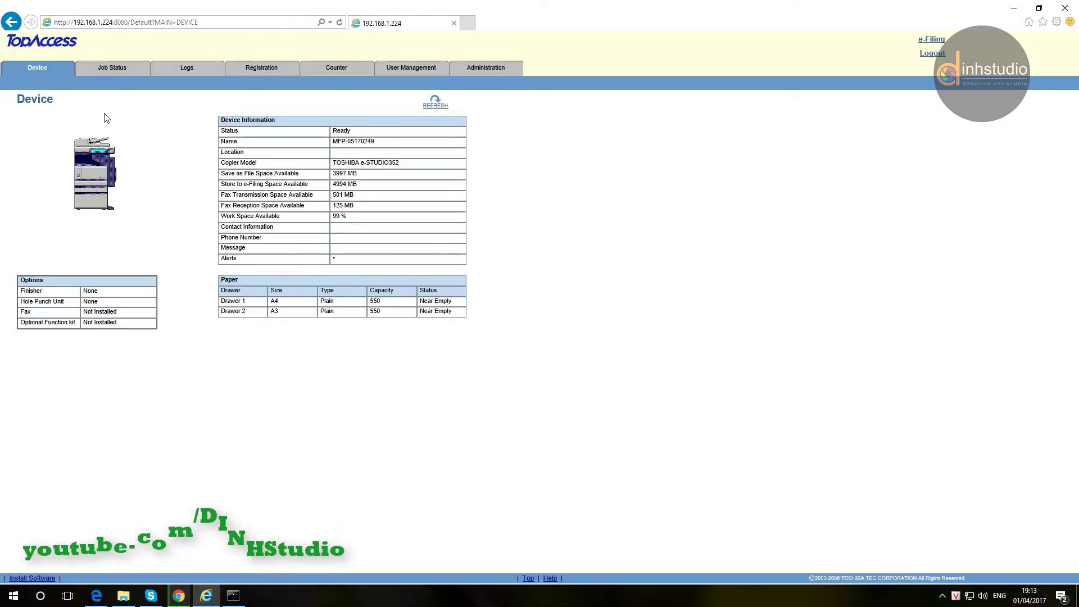
{"action": "left_click", "coordinate": [112, 24]}
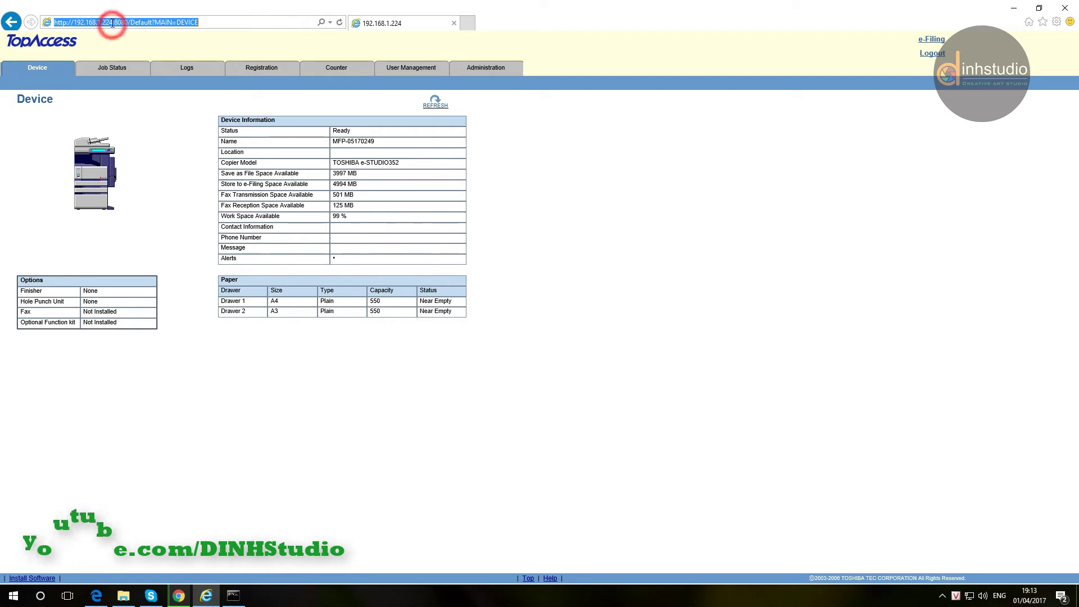
{"action": "left_click_drag", "start_coordinate": [113, 23], "coordinate": [54, 24]}
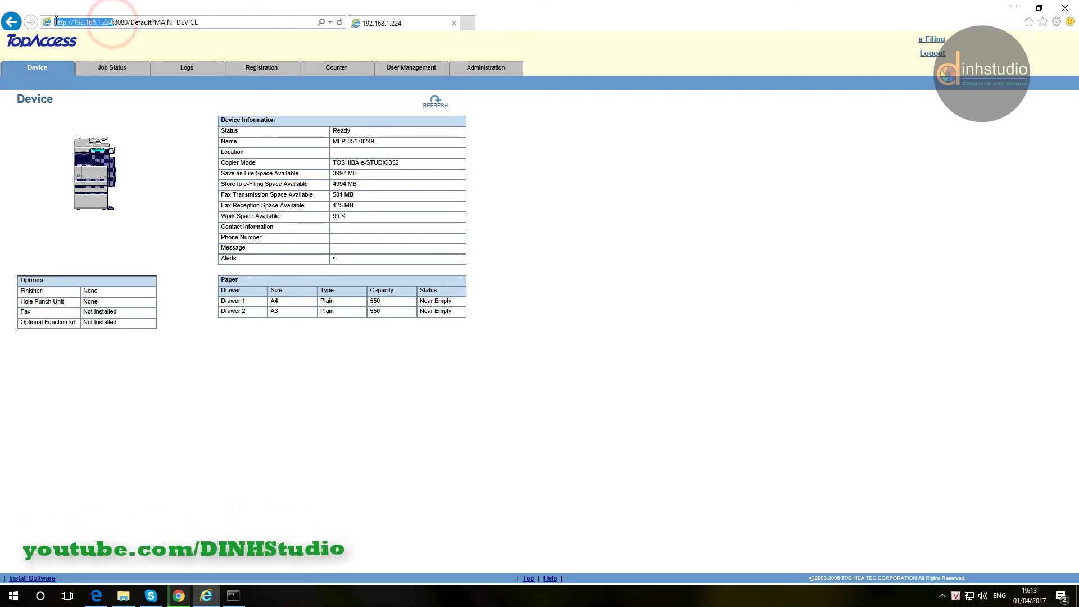
{"action": "left_click_drag", "start_coordinate": [222, 131], "coordinate": [268, 257]}
{"action": "left_click", "coordinate": [266, 249]}
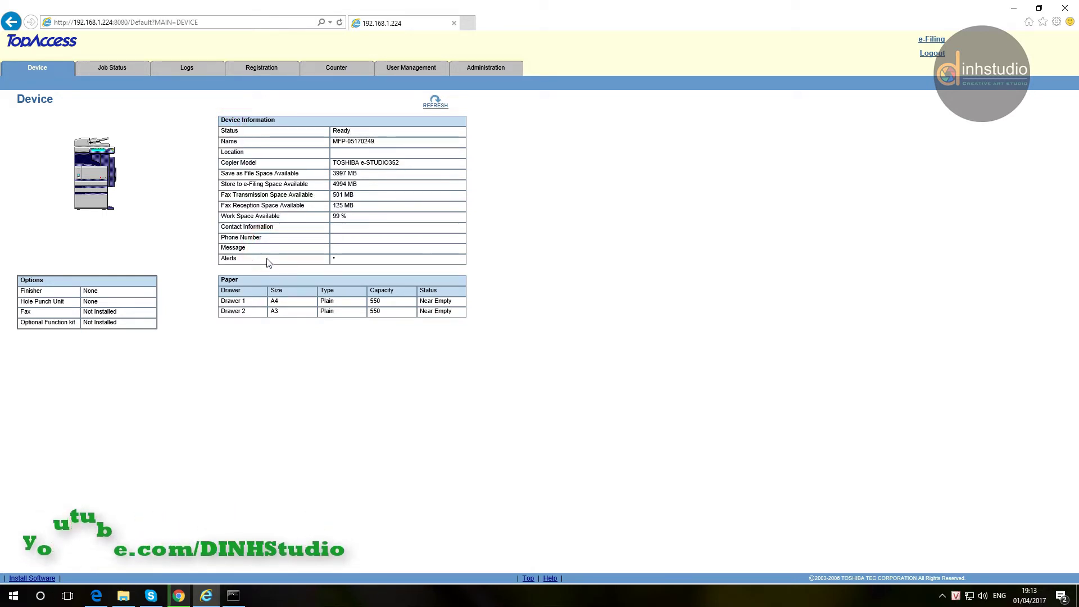
{"action": "left_click_drag", "start_coordinate": [269, 260], "coordinate": [292, 110]}
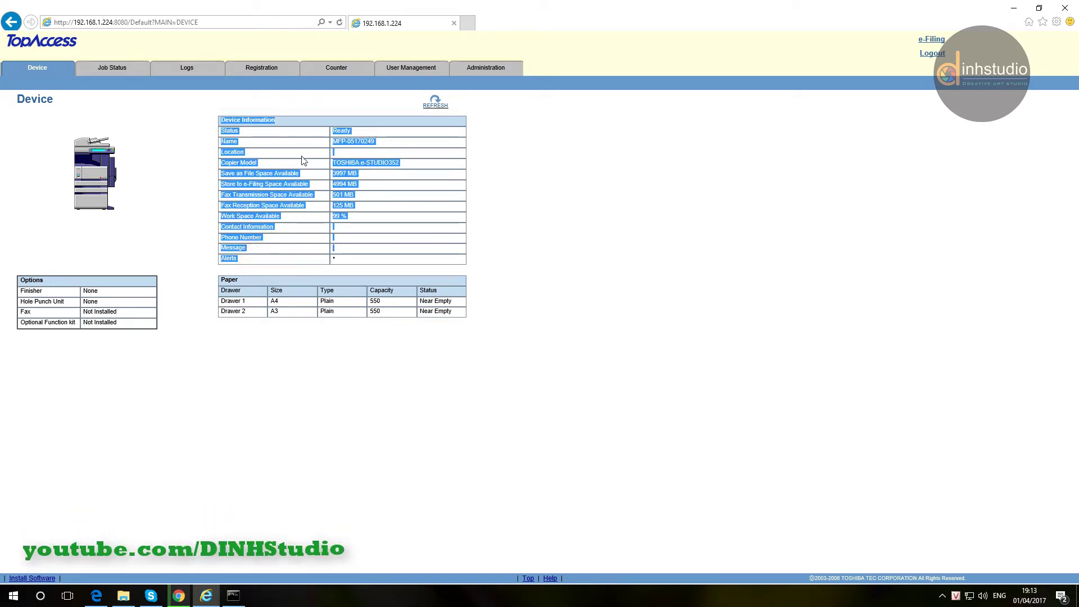
Review the printer's Total Count and Print Log in TopAccess, and minimize the browser.
{"action": "left_click", "coordinate": [336, 68]}
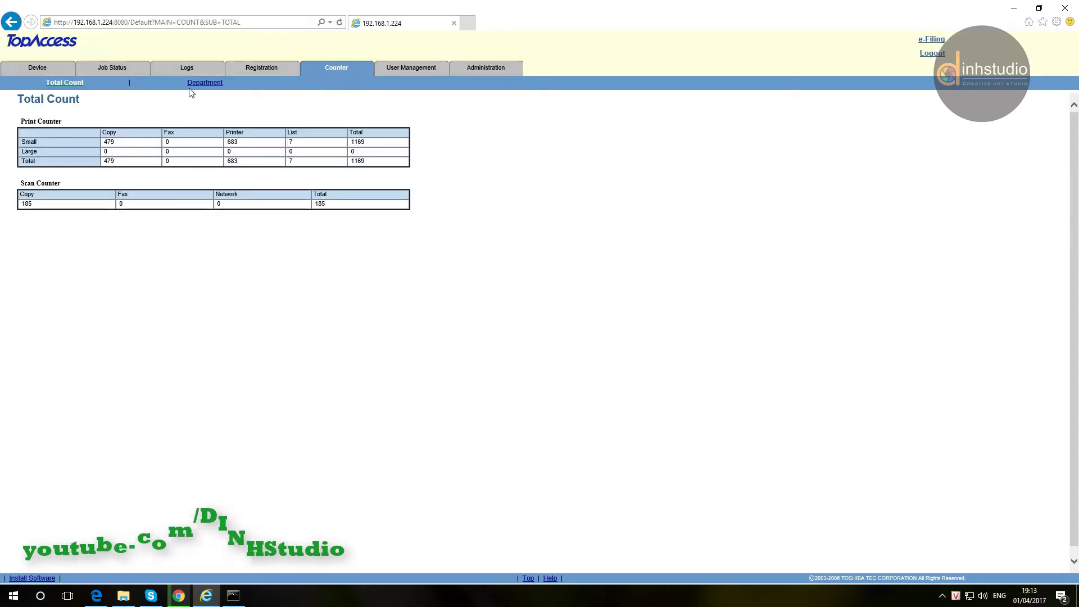
{"action": "left_click", "coordinate": [193, 68]}
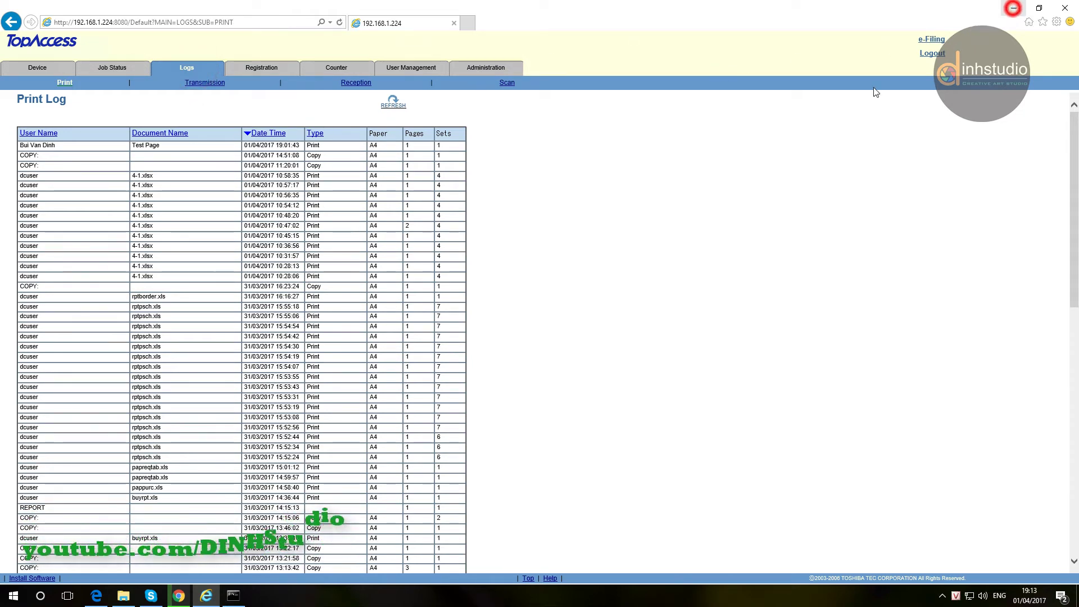
{"action": "left_click", "coordinate": [1013, 8]}
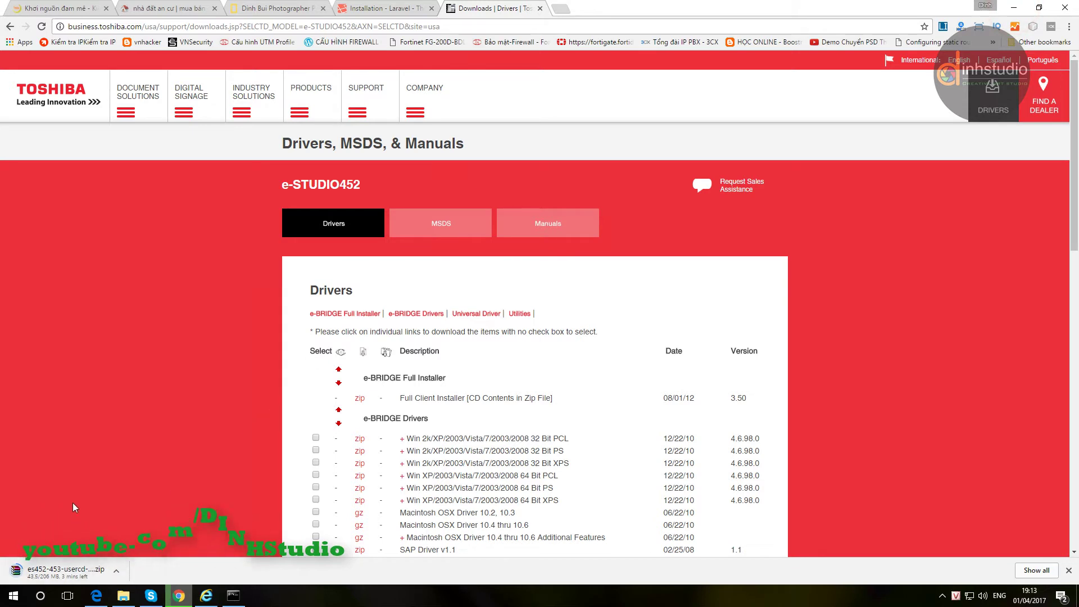
Switch to File Explorer and open the extracted es452-453-usercd-v350 driver folder.
{"action": "left_click", "coordinate": [124, 596]}
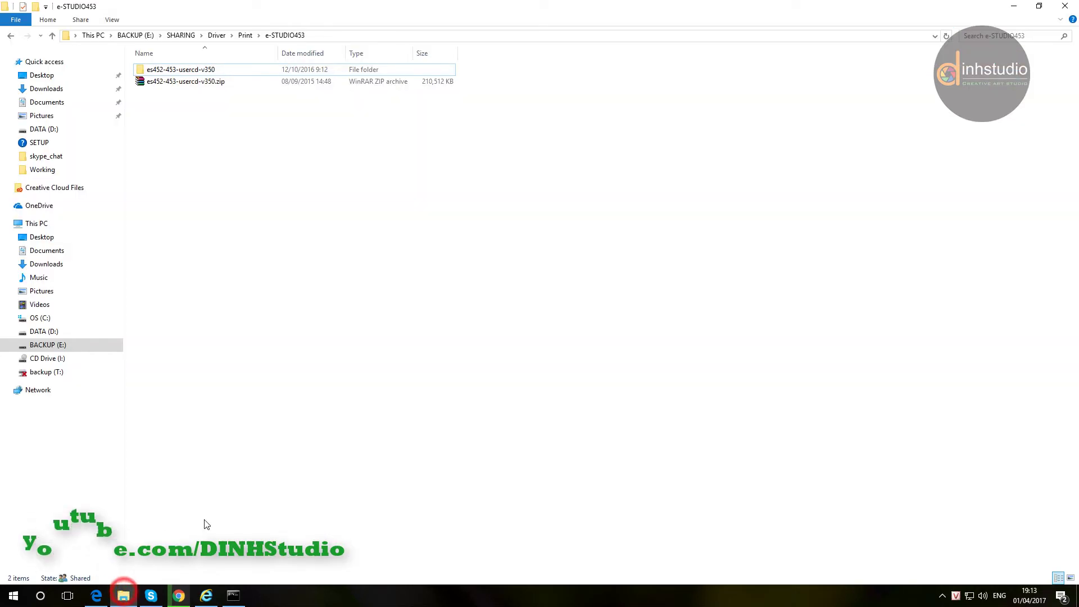
{"action": "double_click", "coordinate": [160, 69]}
{"action": "left_click", "coordinate": [236, 179]}
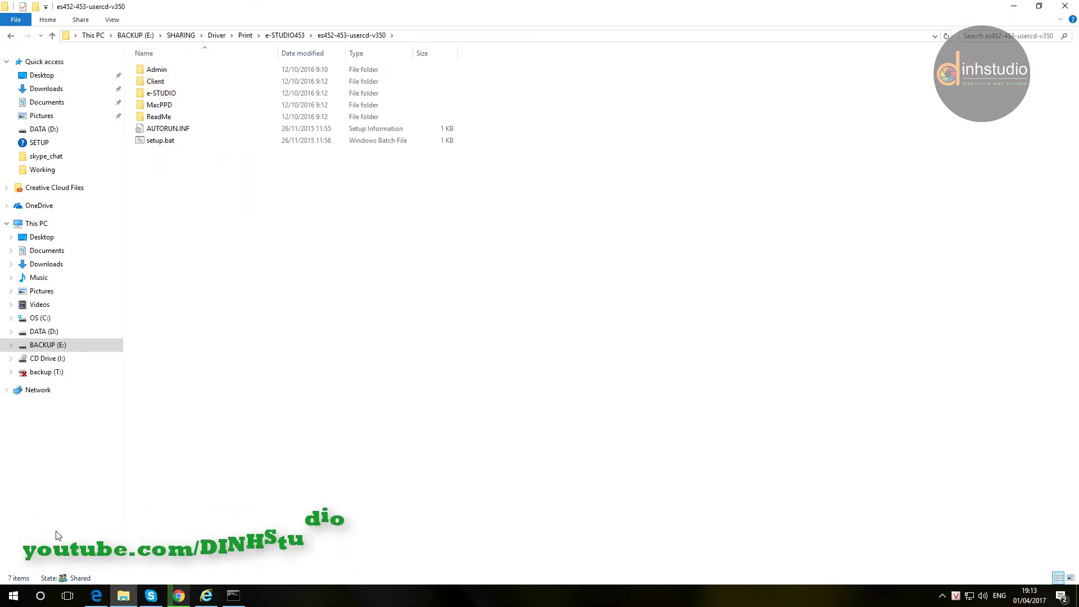
Open the Hardware and Sound category of the Windows Control Panel.
{"action": "right_click", "coordinate": [8, 601]}
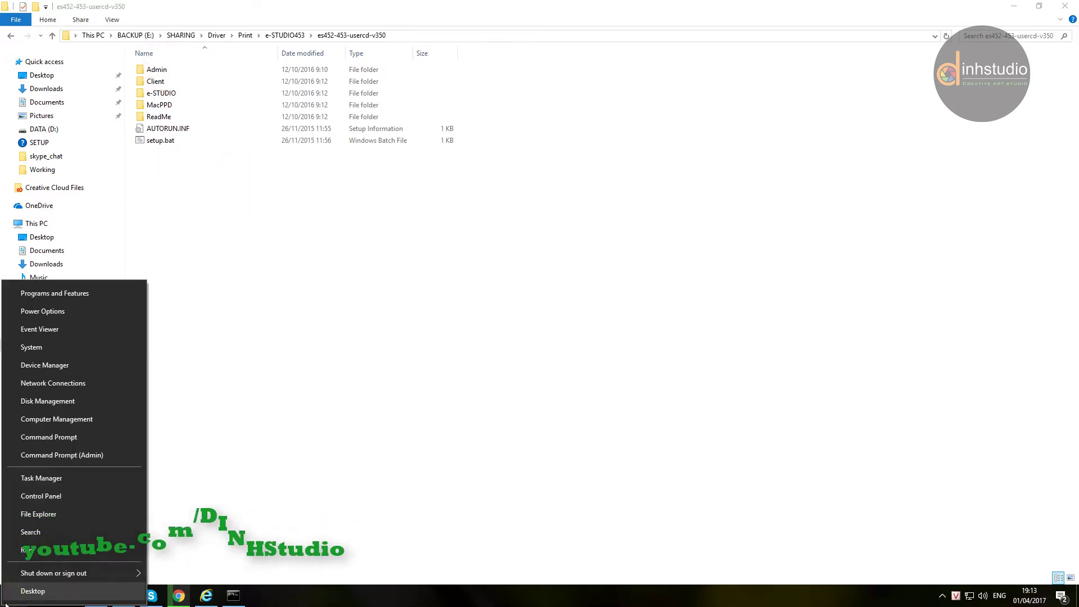
{"action": "left_click", "coordinate": [222, 497]}
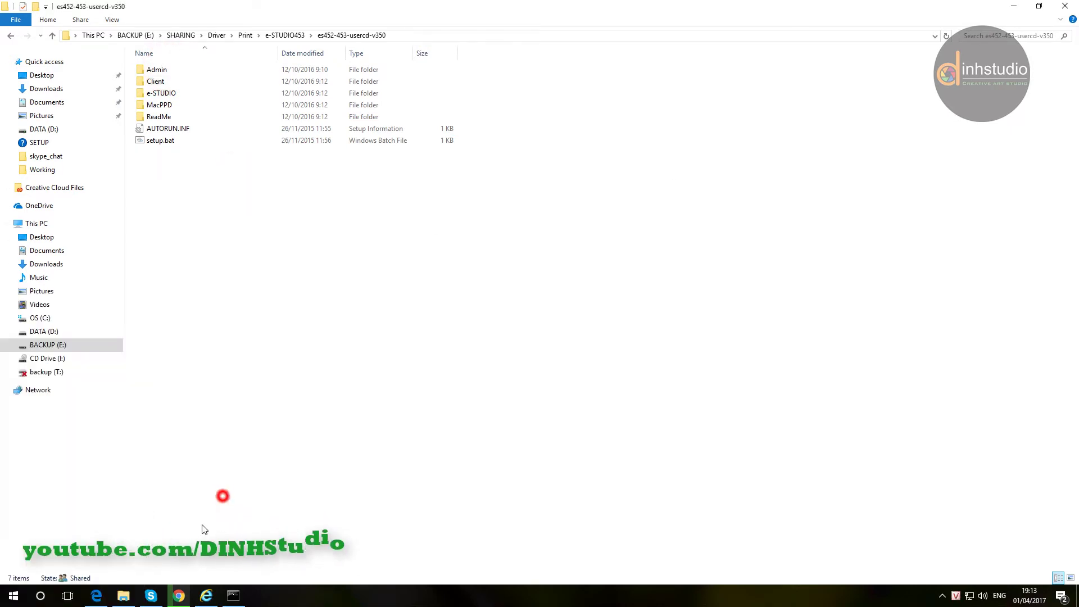
{"action": "right_click", "coordinate": [13, 596]}
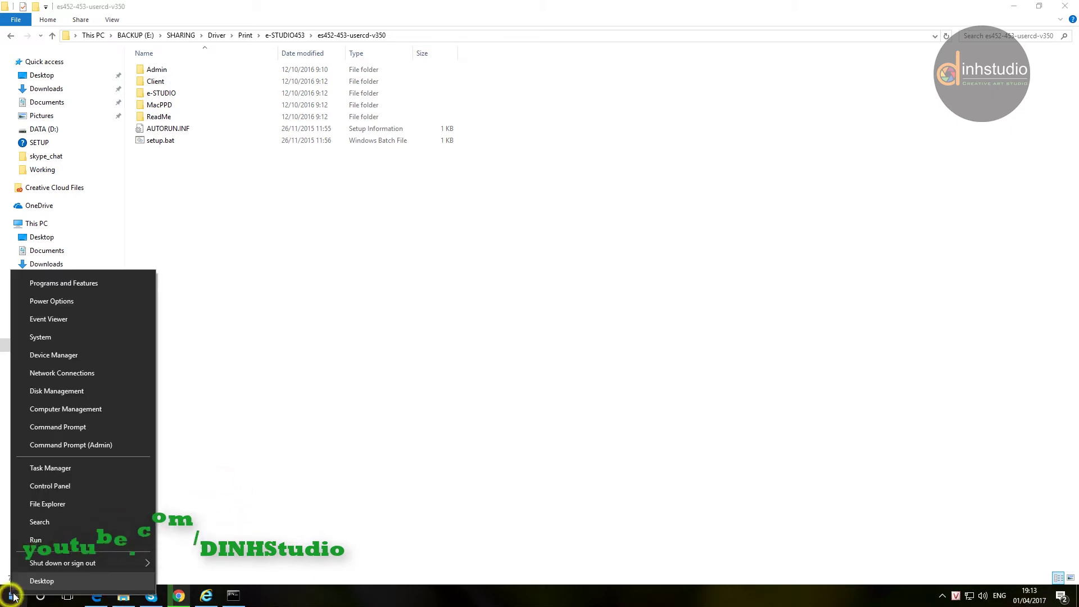
{"action": "left_click", "coordinate": [43, 487]}
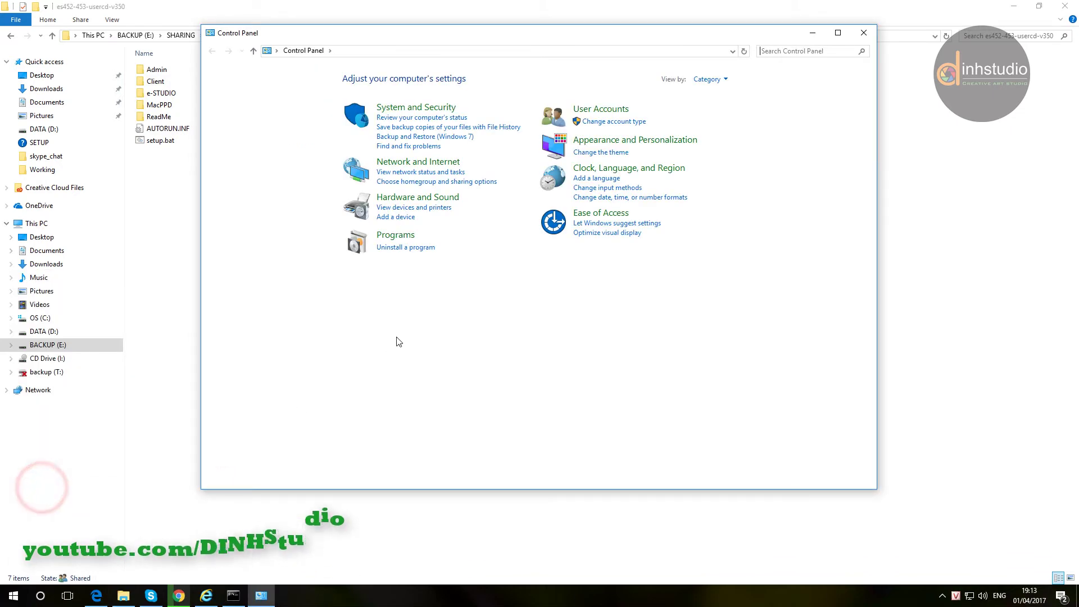
{"action": "left_click", "coordinate": [409, 202]}
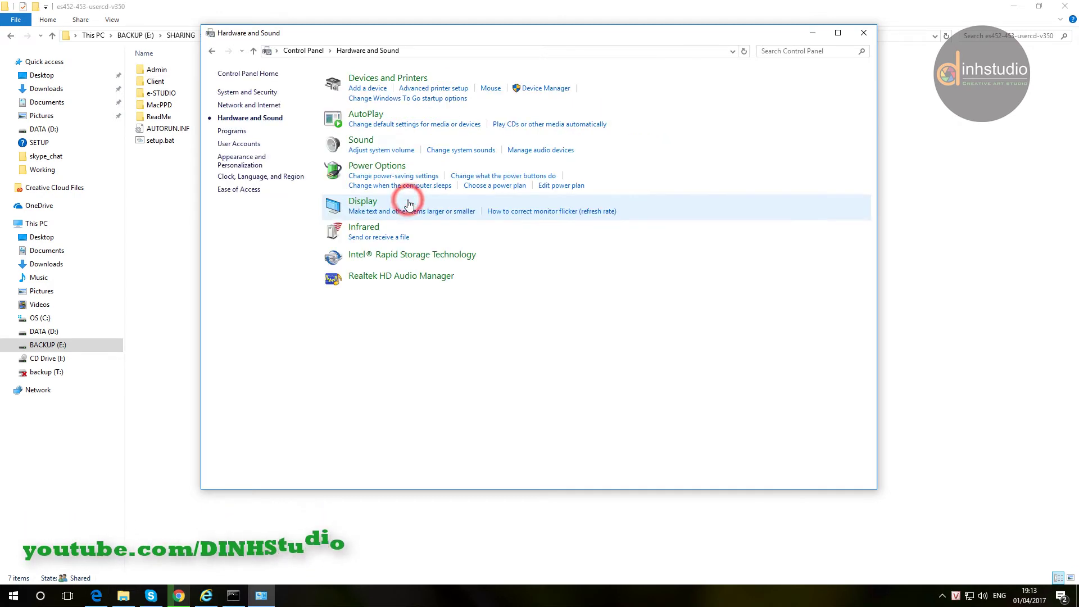
Open Devices and Printers from the Hardware and Sound category.
{"action": "left_click", "coordinate": [404, 80]}
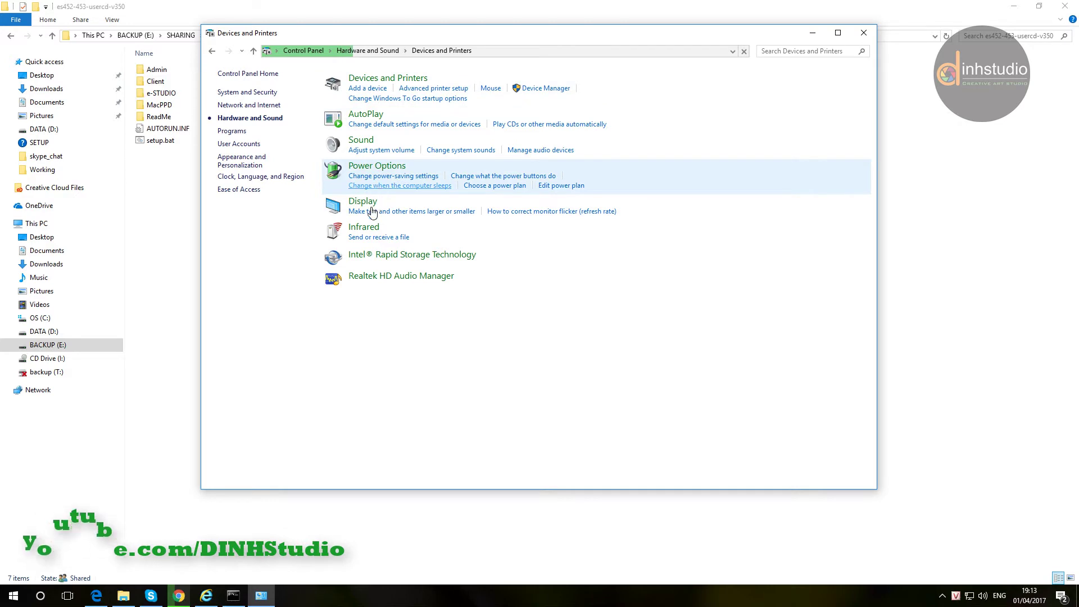
{"action": "left_click", "coordinate": [350, 212]}
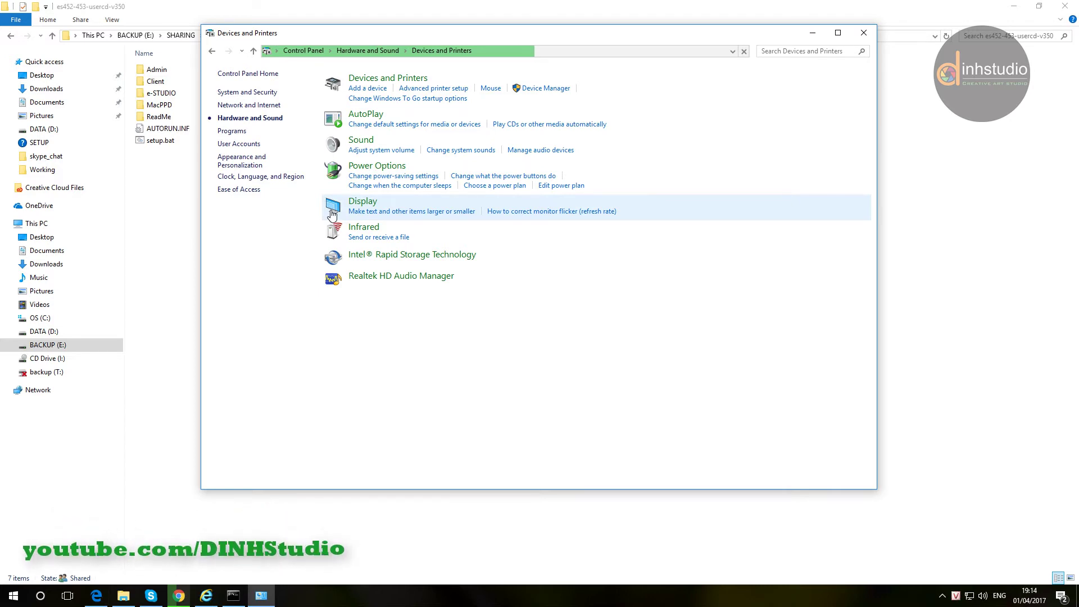
{"action": "left_click_drag", "start_coordinate": [340, 34], "coordinate": [353, 91]}
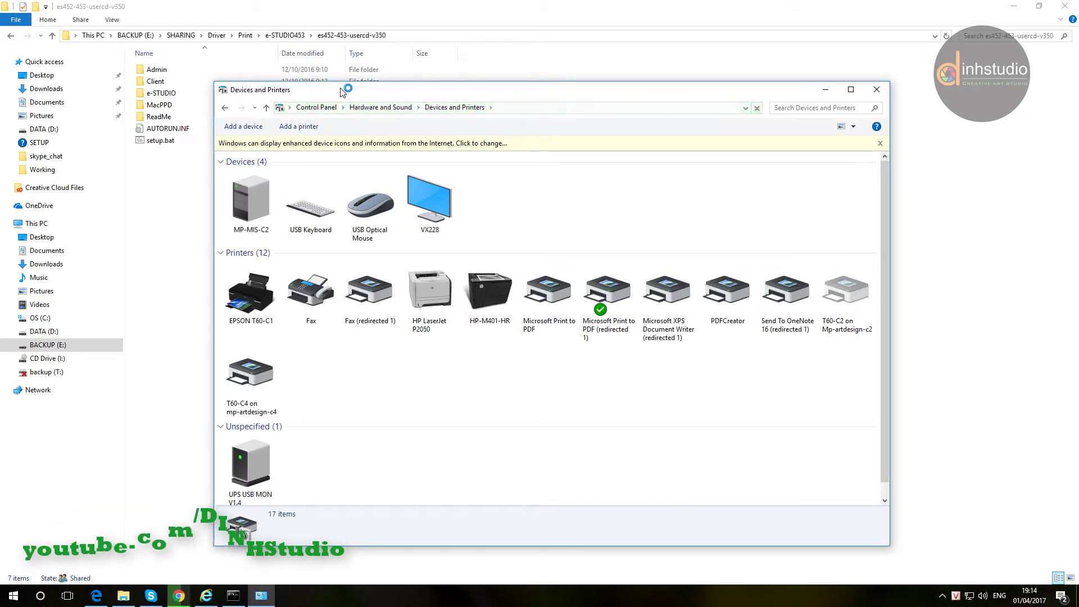
{"action": "left_click", "coordinate": [389, 404]}
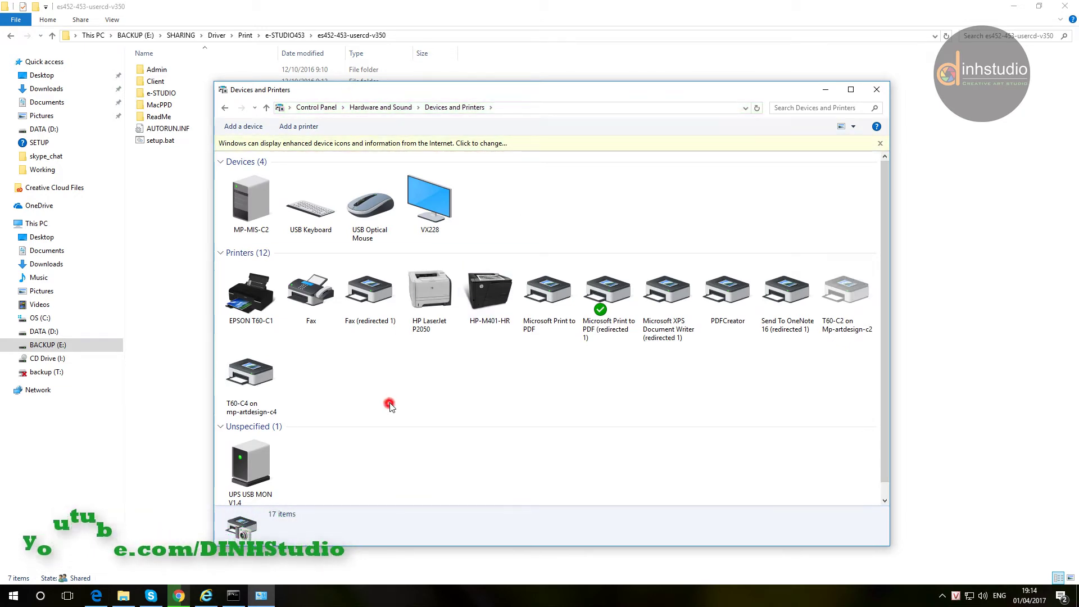
Start adding a printer that isn't listed, using a TCP/IP address or hostname.
{"action": "left_click", "coordinate": [288, 129]}
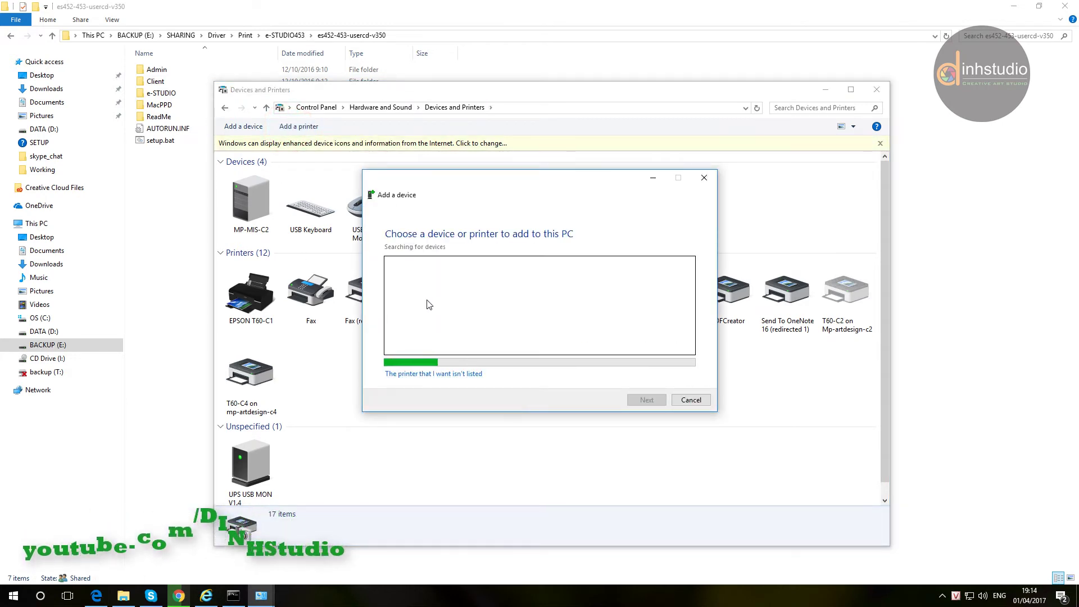
{"action": "left_click_drag", "start_coordinate": [469, 190], "coordinate": [428, 185]}
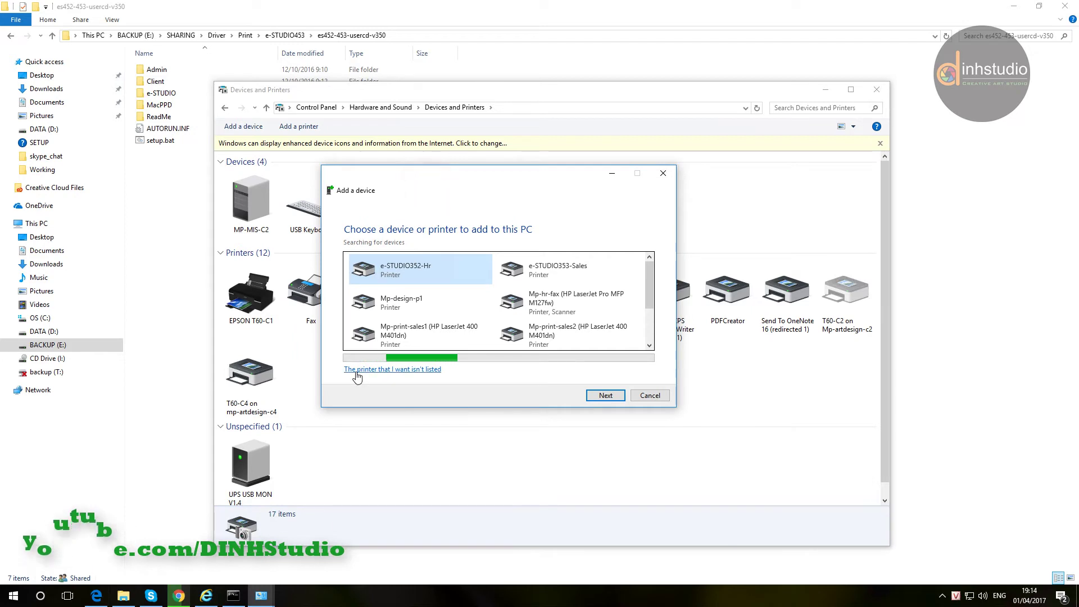
{"action": "left_click", "coordinate": [391, 370]}
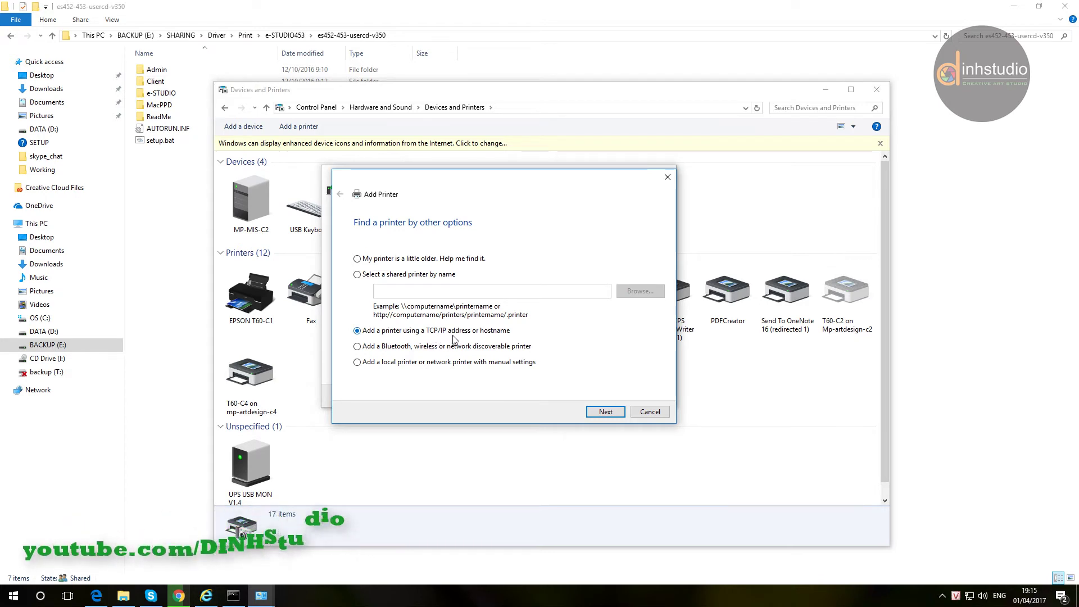
{"action": "left_click", "coordinate": [606, 412]}
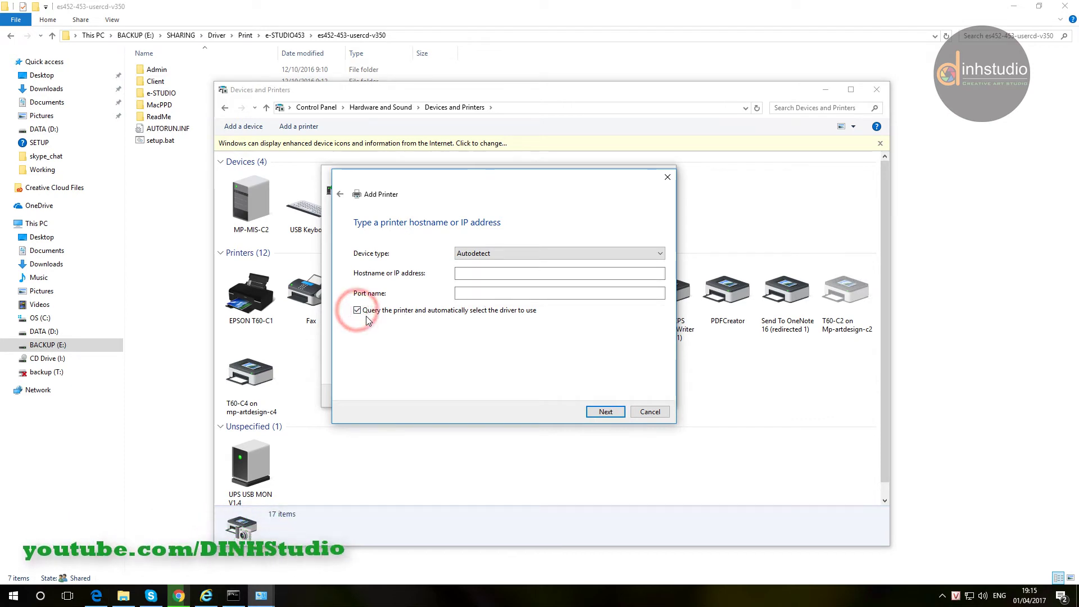
Set up a TCP/IP Device at 192.168.1.224 without querying for the driver, checking the address against TopAccess, and continue to driver installation.
{"action": "left_click", "coordinate": [479, 253]}
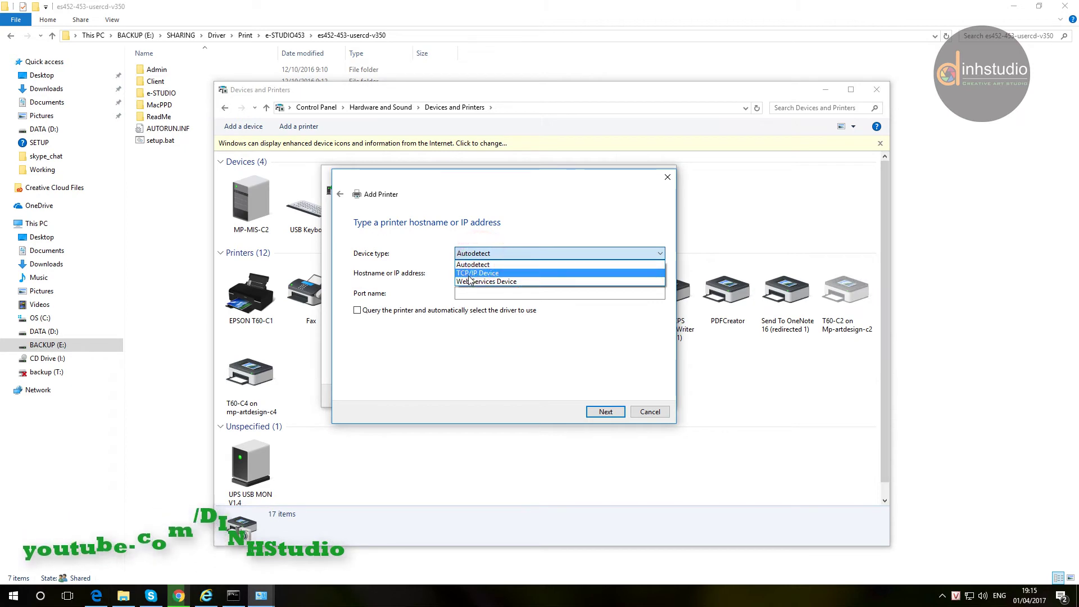
{"action": "left_click", "coordinate": [472, 274]}
{"action": "left_click", "coordinate": [477, 274]}
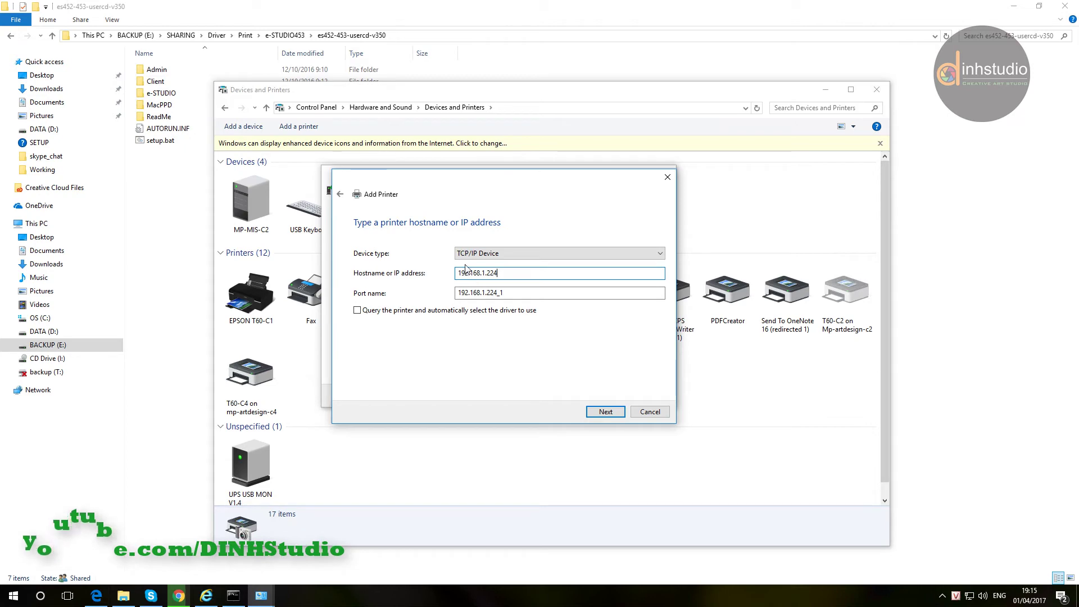
{"action": "left_click", "coordinate": [207, 595]}
{"action": "left_click", "coordinate": [114, 22]}
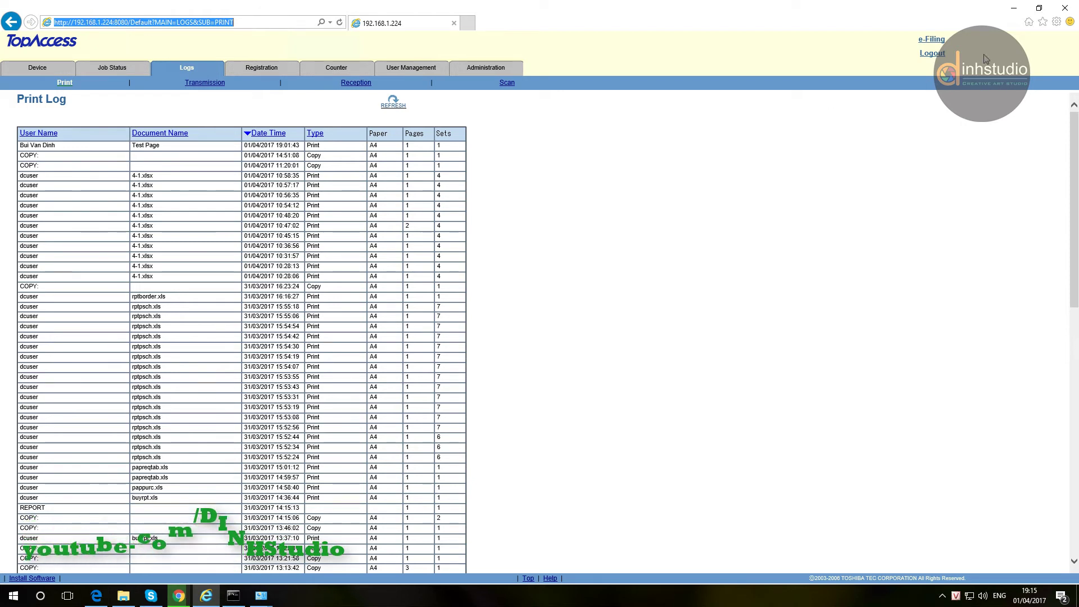
{"action": "left_click", "coordinate": [1006, 7]}
{"action": "left_click", "coordinate": [606, 412]}
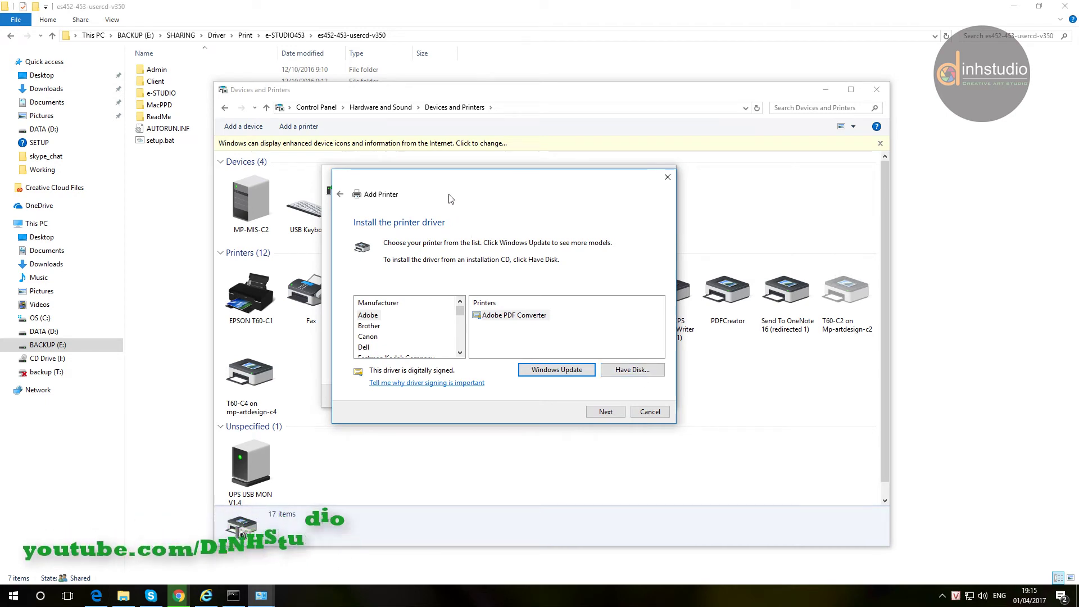
Choose to install the driver from disk, browse for its file, and copy the es452-453-usercd-v350 folder path from File Explorer.
{"action": "left_click_drag", "start_coordinate": [453, 201], "coordinate": [417, 187]}
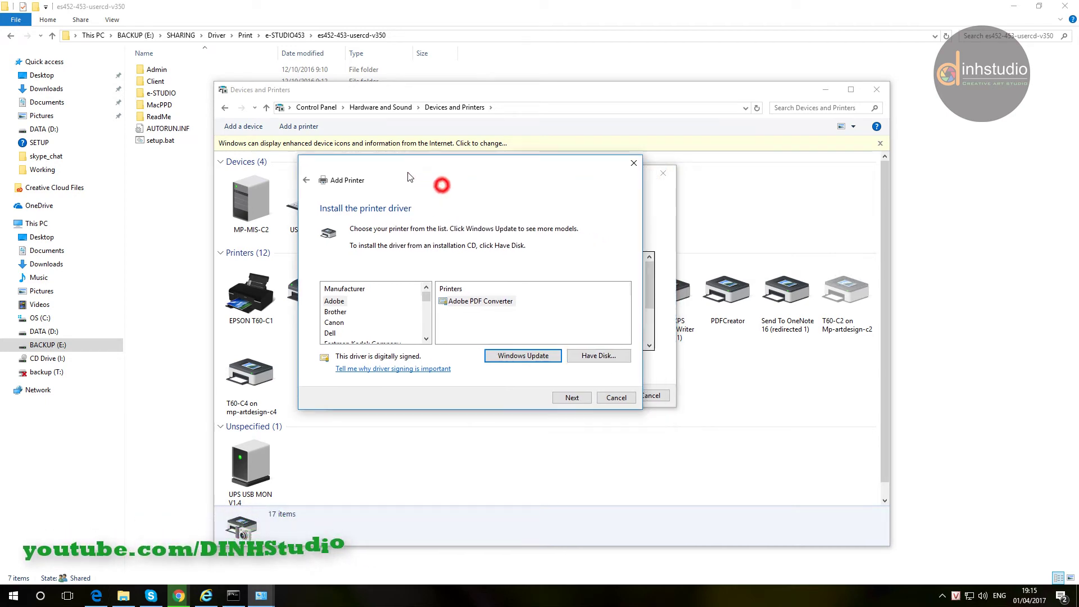
{"action": "left_click", "coordinate": [590, 363]}
{"action": "left_click", "coordinate": [564, 339]}
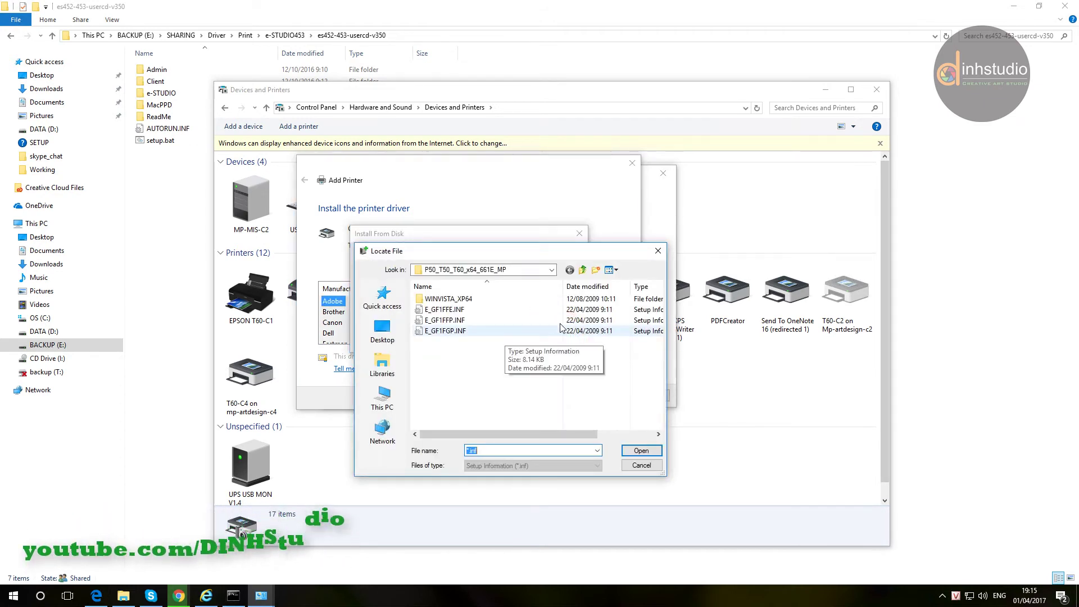
{"action": "left_click", "coordinate": [446, 36]}
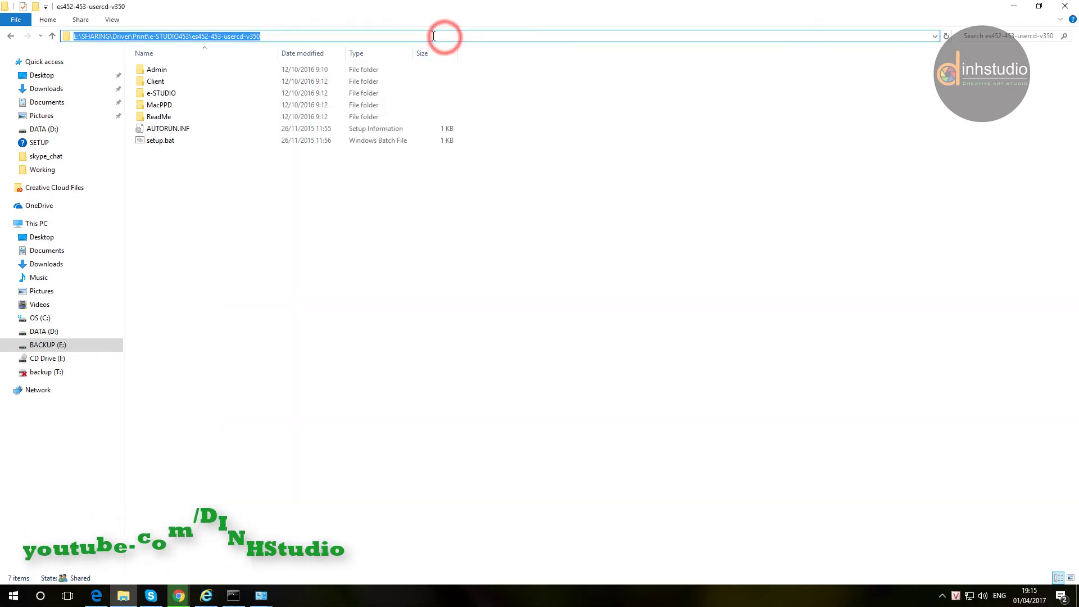
{"action": "right_click", "coordinate": [252, 37]}
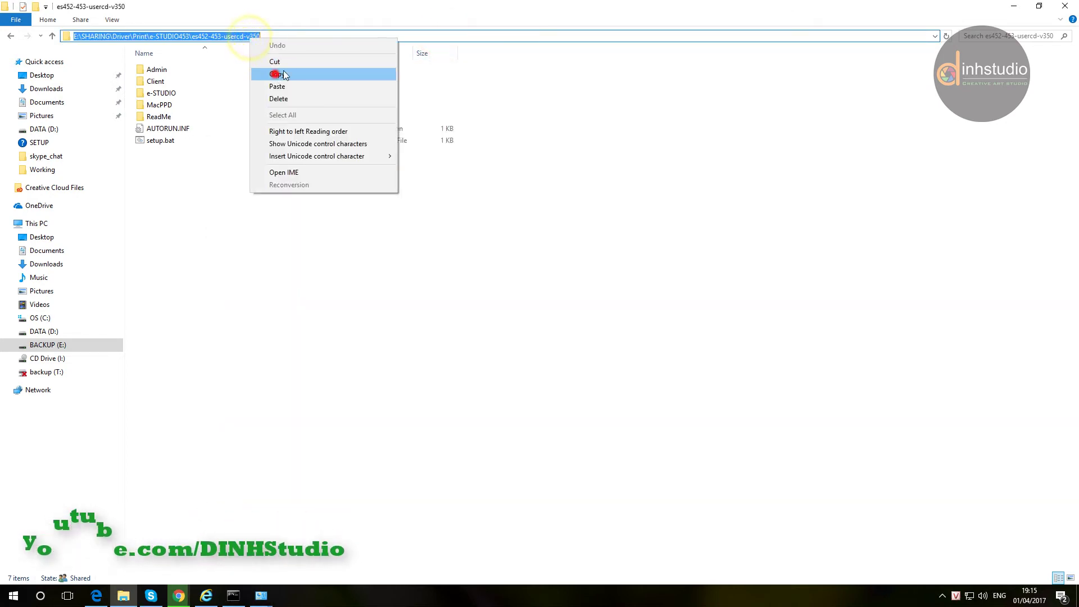
{"action": "left_click", "coordinate": [274, 74]}
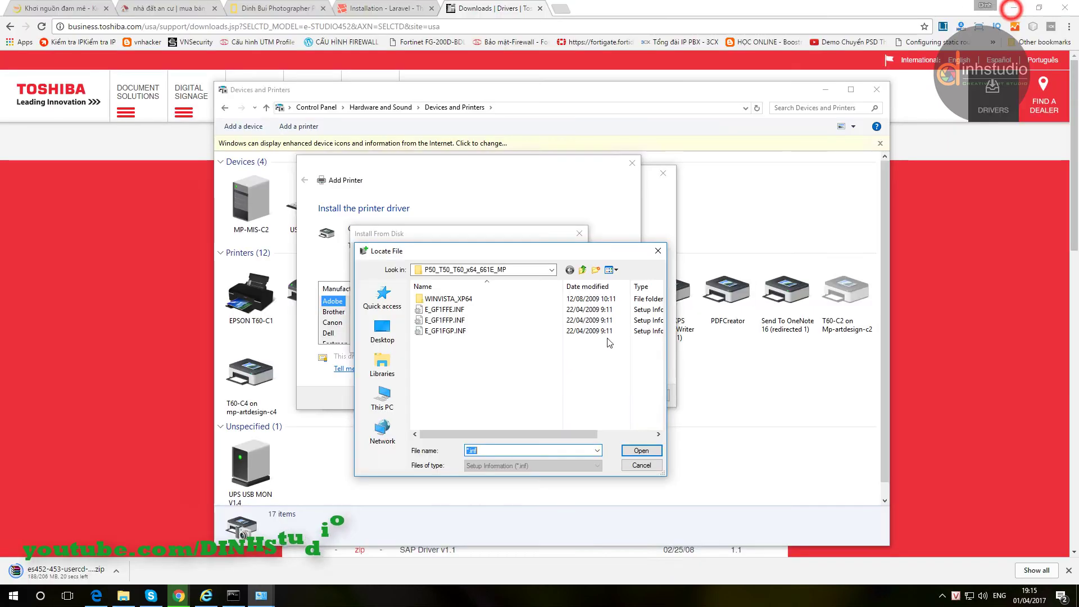
Return to the file browser and go to the copied path E:\SHARING\Driver\Print\e-STUDIO453\es452-453-usercd-v350.
{"action": "left_click", "coordinate": [1014, 6]}
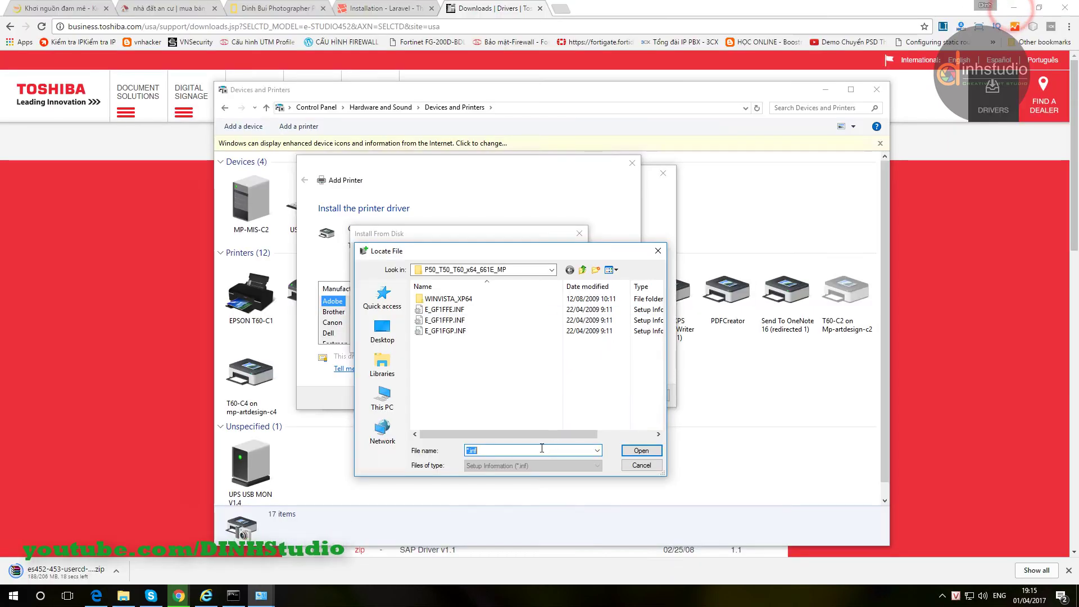
{"action": "right_click", "coordinate": [541, 448]}
{"action": "left_click", "coordinate": [569, 341]}
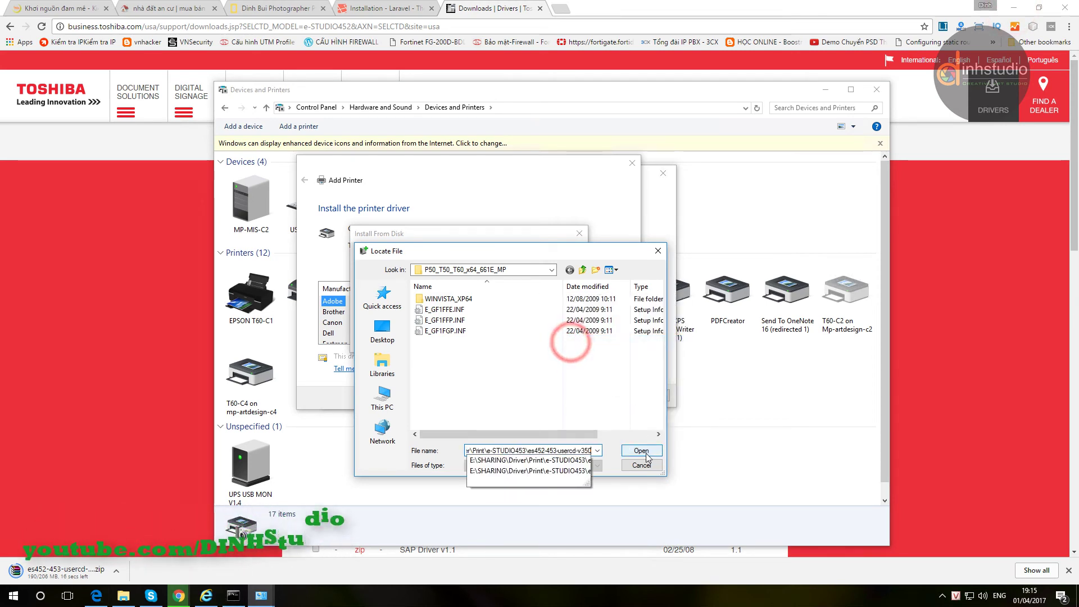
{"action": "left_click", "coordinate": [642, 451]}
{"action": "left_click", "coordinate": [531, 396]}
{"action": "left_click_drag", "start_coordinate": [454, 243], "coordinate": [454, 234]}
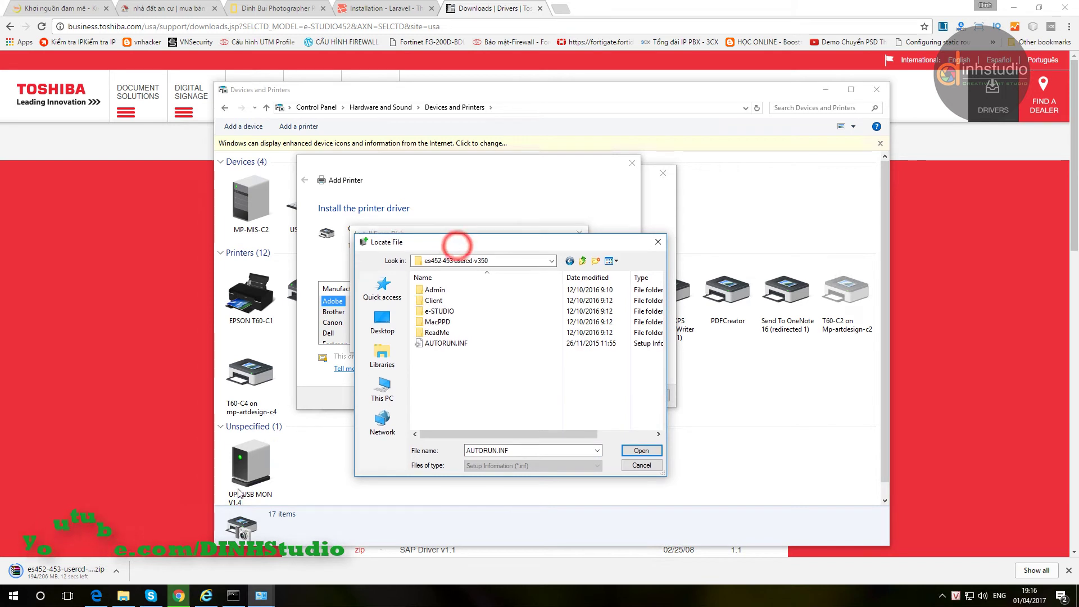
Navigate through the Client and Drivers folders to PCL6, and look inside its XP_VISTA_X64 subfolder.
{"action": "double_click", "coordinate": [434, 301]}
{"action": "left_click", "coordinate": [430, 302]}
{"action": "double_click", "coordinate": [430, 303]}
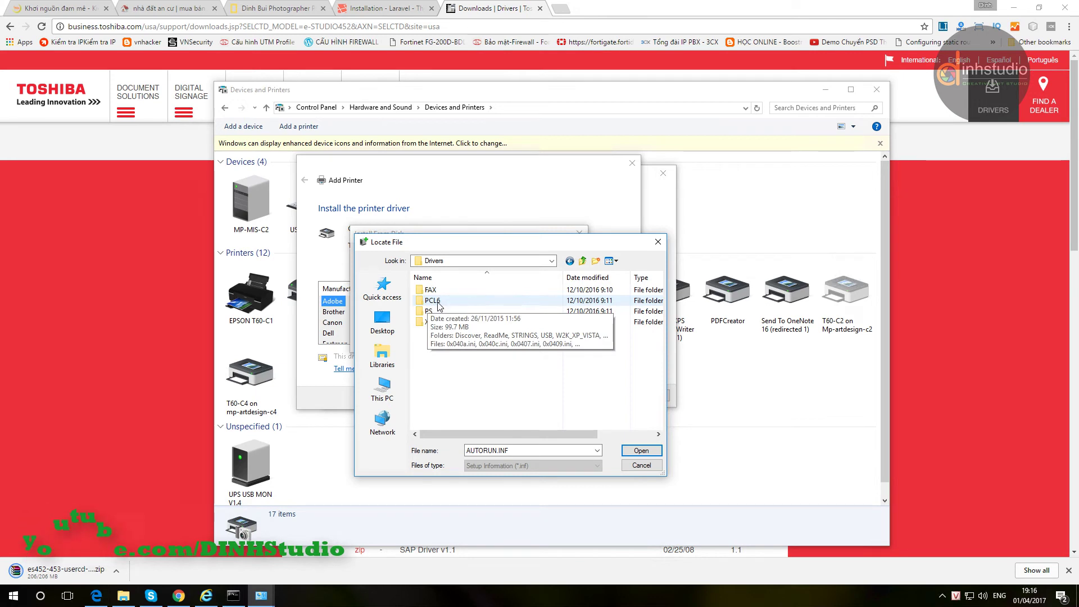
{"action": "double_click", "coordinate": [433, 301]}
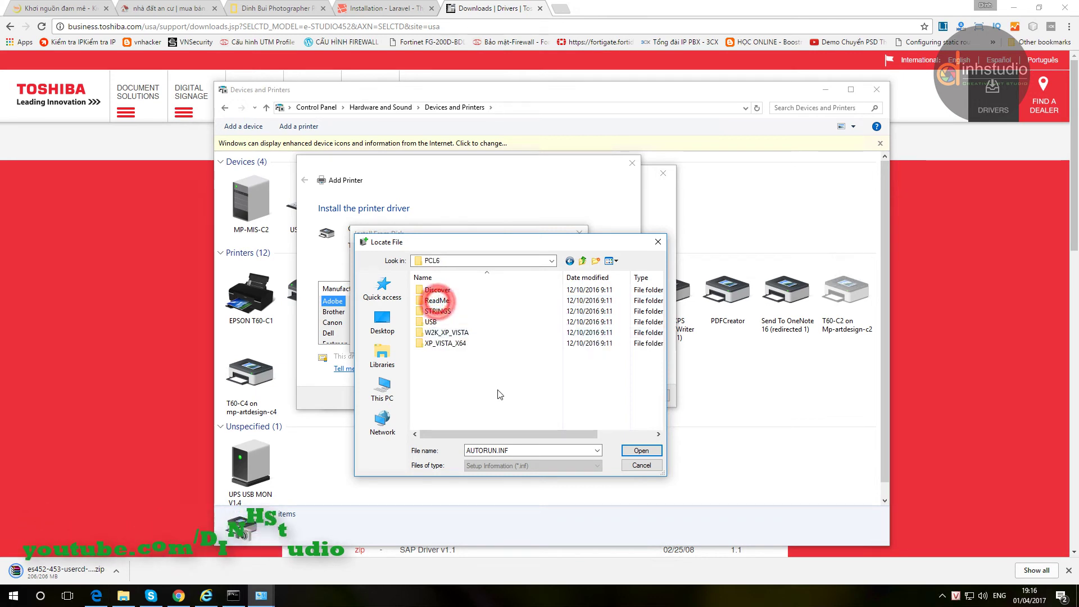
{"action": "double_click", "coordinate": [451, 344]}
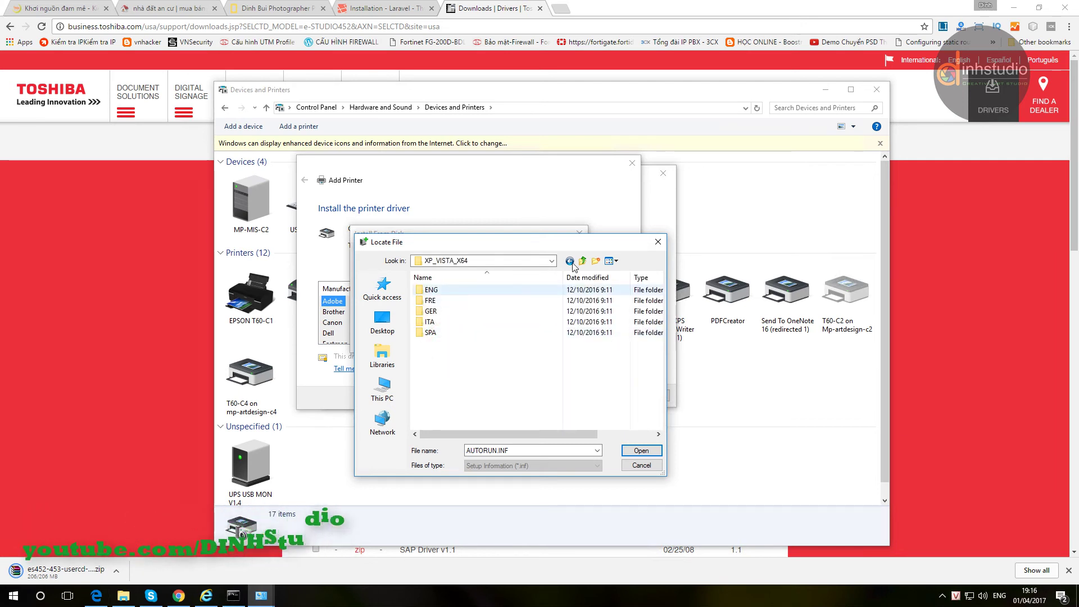
{"action": "left_click", "coordinate": [570, 261]}
{"action": "left_click", "coordinate": [454, 332]}
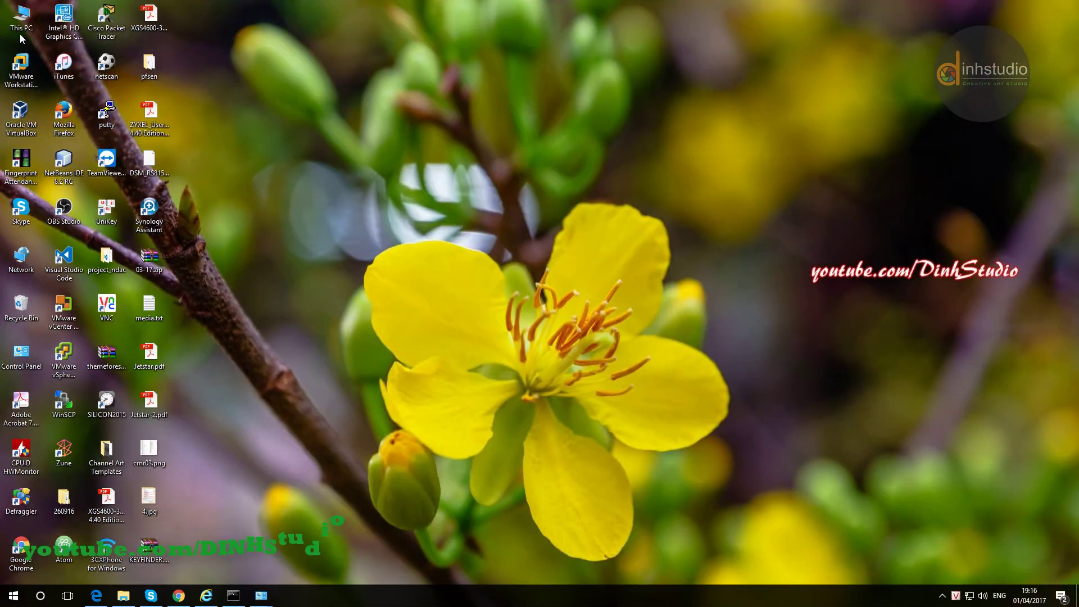
Open the properties of This PC to check the Windows system type, and close the System window.
{"action": "right_click", "coordinate": [26, 11]}
{"action": "left_click", "coordinate": [68, 160]}
{"action": "left_click_drag", "start_coordinate": [508, 560], "coordinate": [485, 370]}
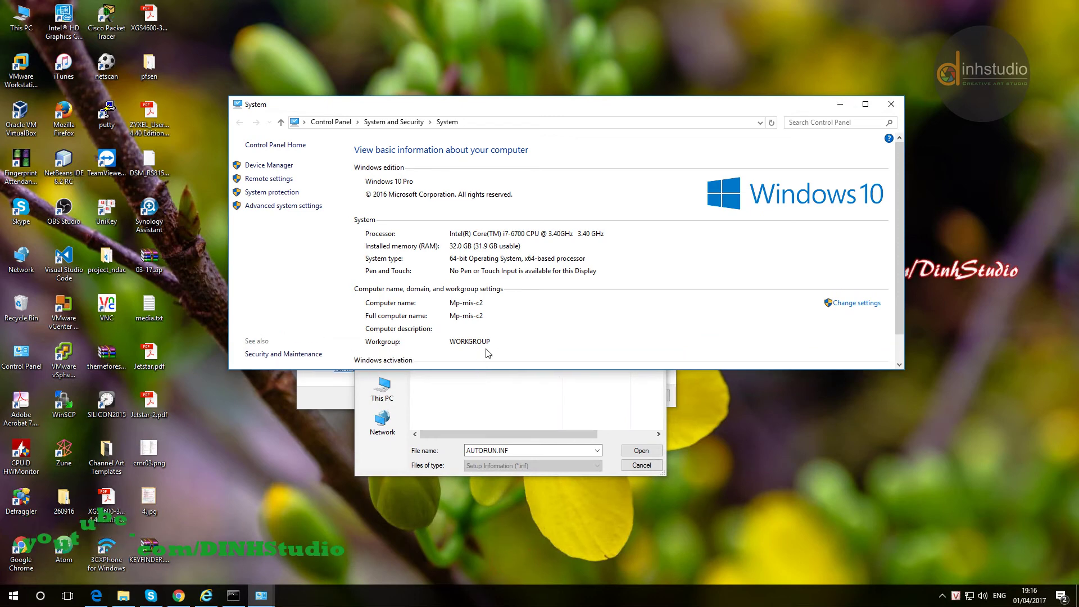
{"action": "left_click", "coordinate": [454, 263]}
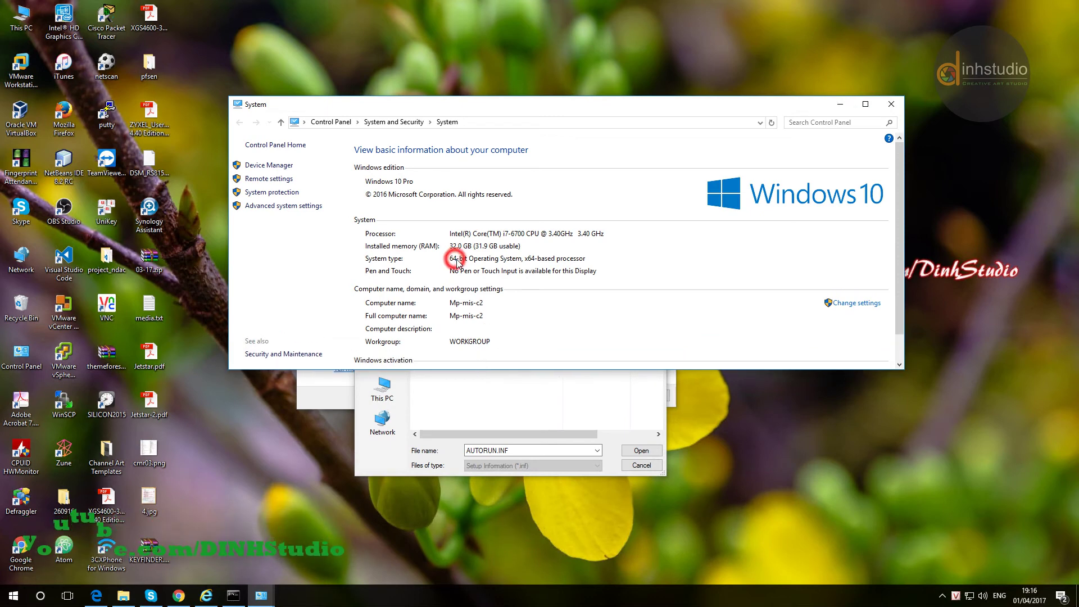
{"action": "left_click", "coordinate": [891, 104]}
Load eB4ox6.inf from XP_VISTA_X64\ENG and select the TOSHIBA eS452/453Series PCL6 driver, using the currently installed version.
{"action": "double_click", "coordinate": [454, 344]}
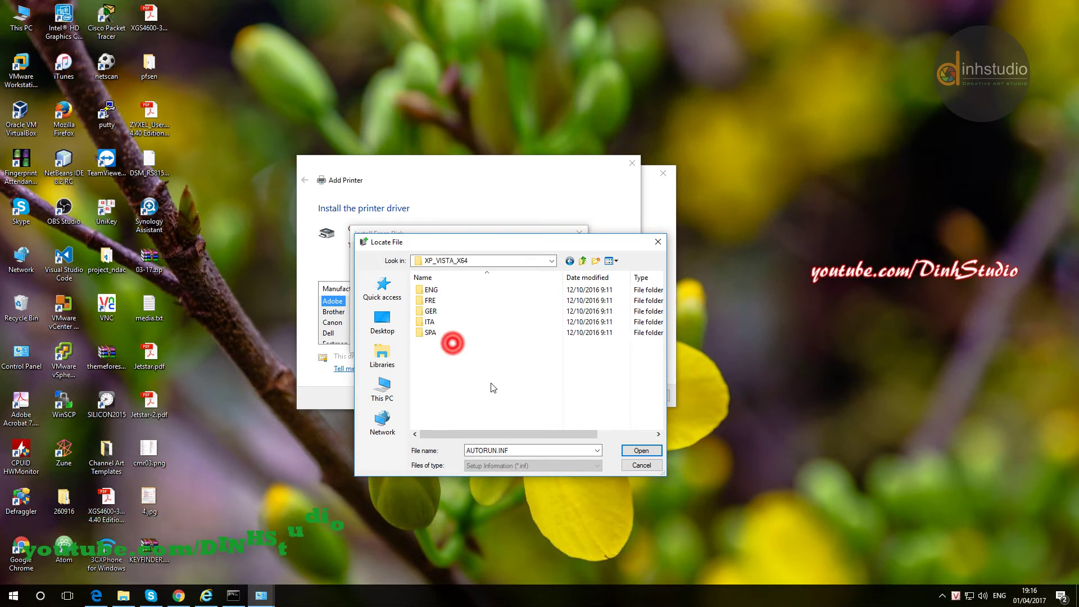
{"action": "double_click", "coordinate": [431, 290]}
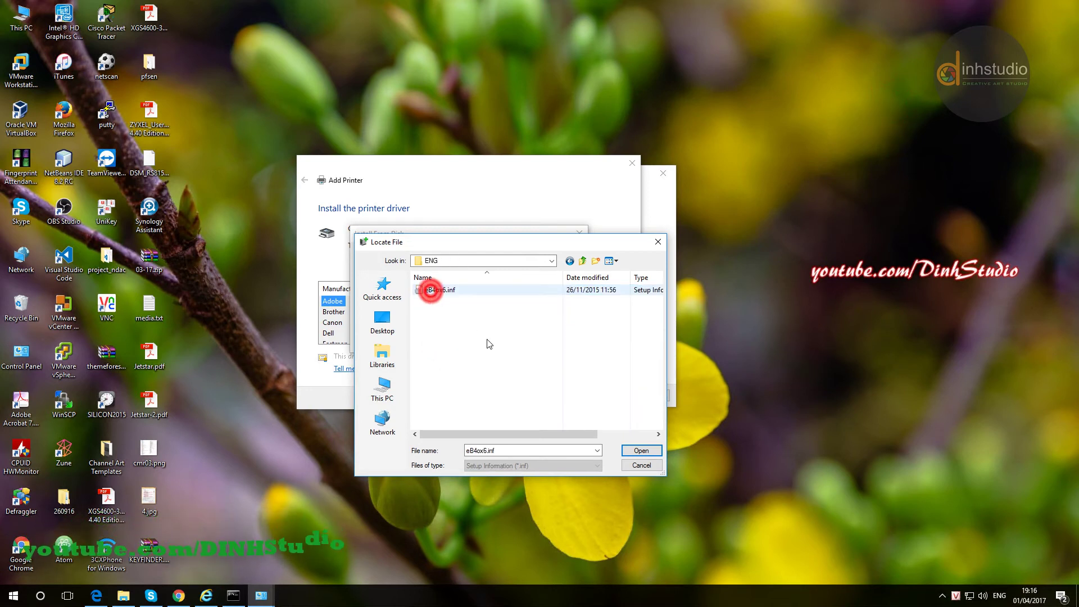
{"action": "double_click", "coordinate": [444, 293]}
{"action": "left_click", "coordinate": [567, 259]}
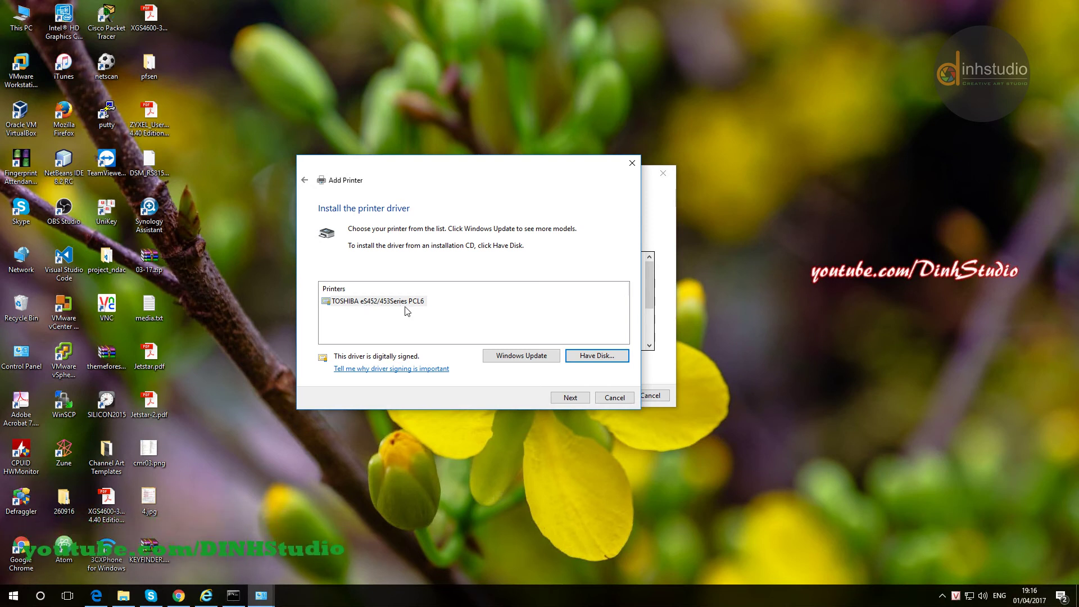
{"action": "left_click", "coordinate": [570, 397]}
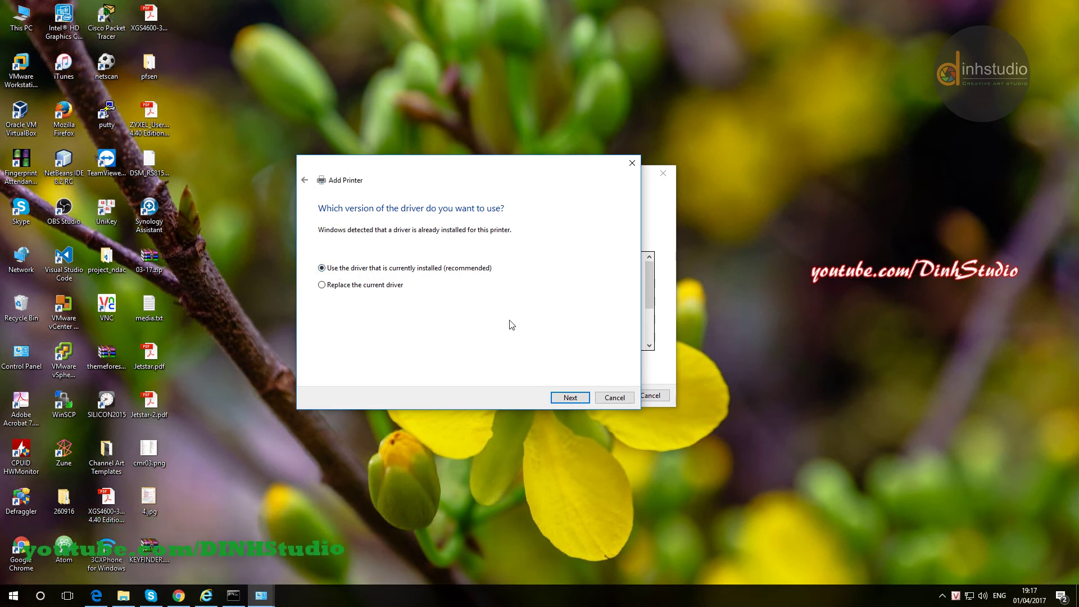
{"action": "left_click", "coordinate": [570, 398]}
Name the printer TOSHIBA eS452/453, leave it unshared, and finish adding it without making it the default.
{"action": "left_click_drag", "start_coordinate": [497, 230], "coordinate": [449, 231]}
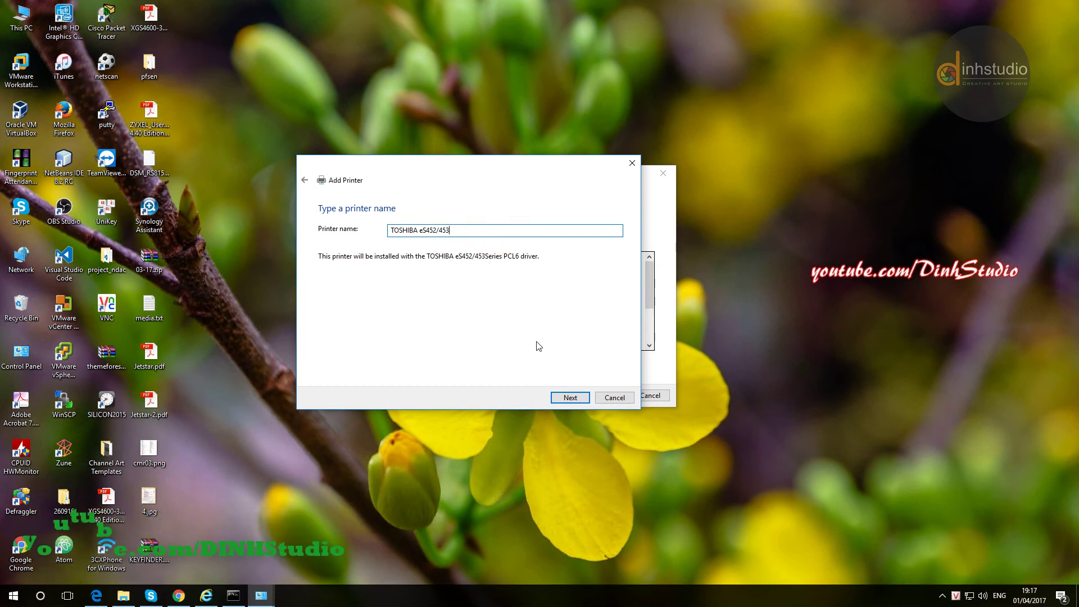
{"action": "left_click", "coordinate": [570, 397]}
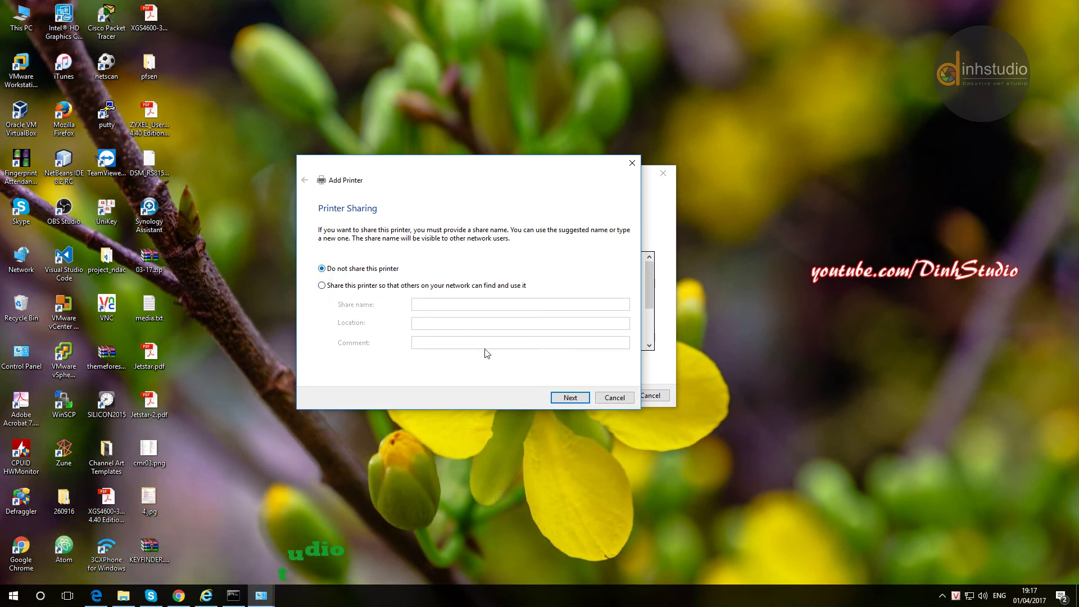
{"action": "left_click", "coordinate": [560, 398]}
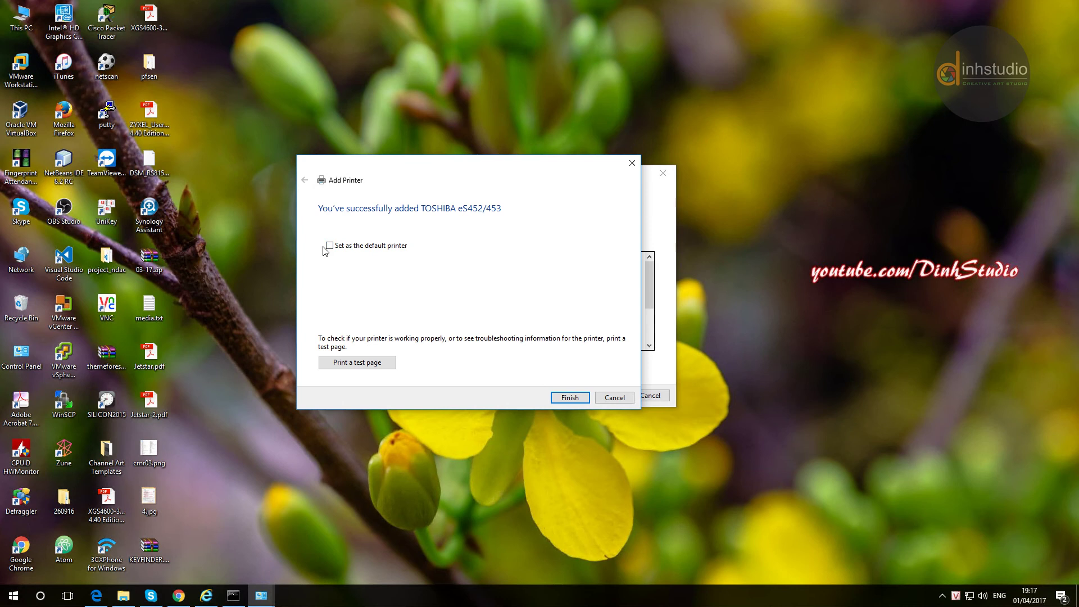
{"action": "left_click", "coordinate": [570, 398]}
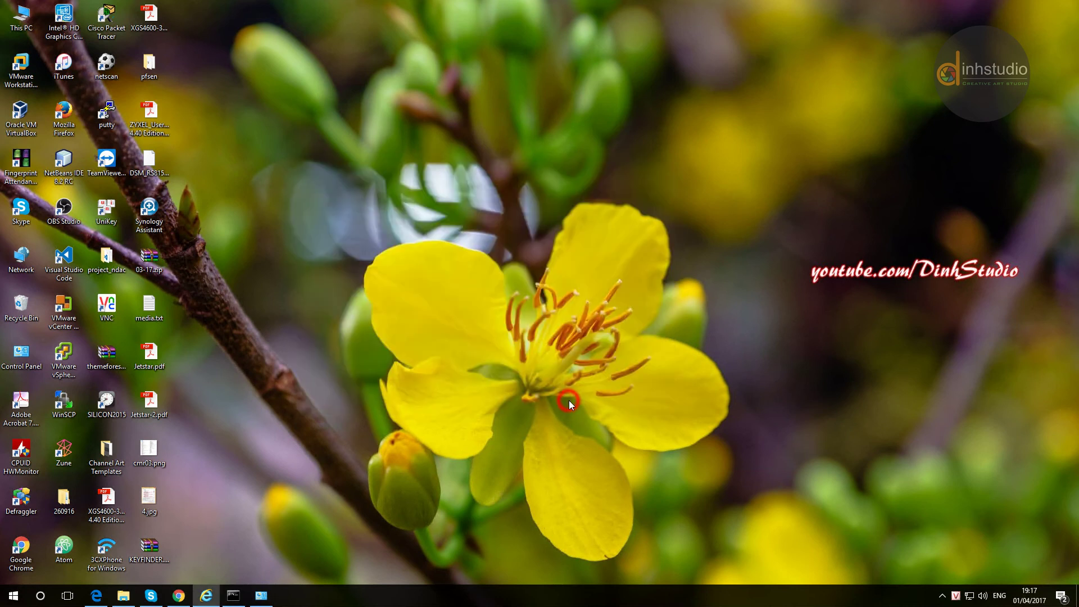
Bring back the Devices and Printers window and refresh it to check for the new Toshiba printer.
{"action": "left_click", "coordinate": [494, 362]}
{"action": "left_click", "coordinate": [261, 598]}
{"action": "right_click", "coordinate": [424, 392]}
{"action": "left_click", "coordinate": [465, 434]}
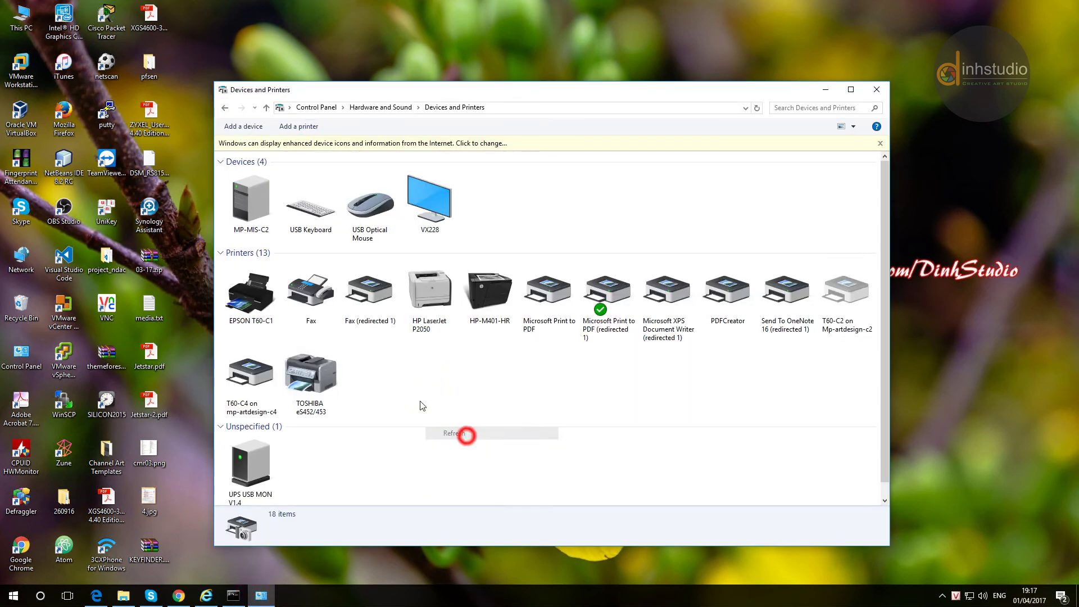
Select the TOSHIBA eS452/453 printer to view its details, and refresh the device list.
{"action": "left_click", "coordinate": [331, 380]}
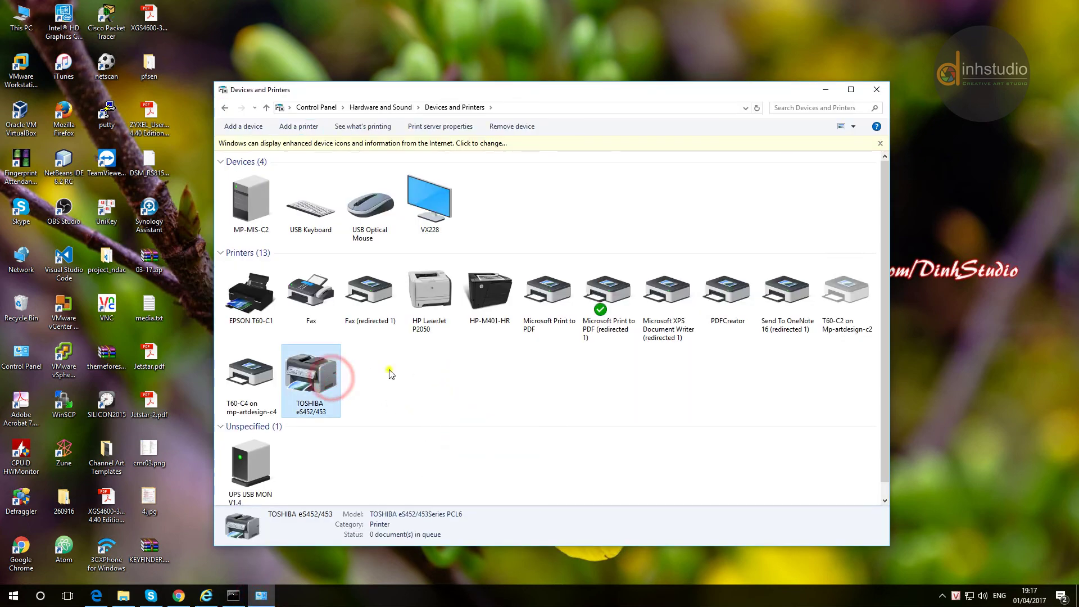
{"action": "right_click", "coordinate": [392, 374]}
{"action": "left_click", "coordinate": [399, 413]}
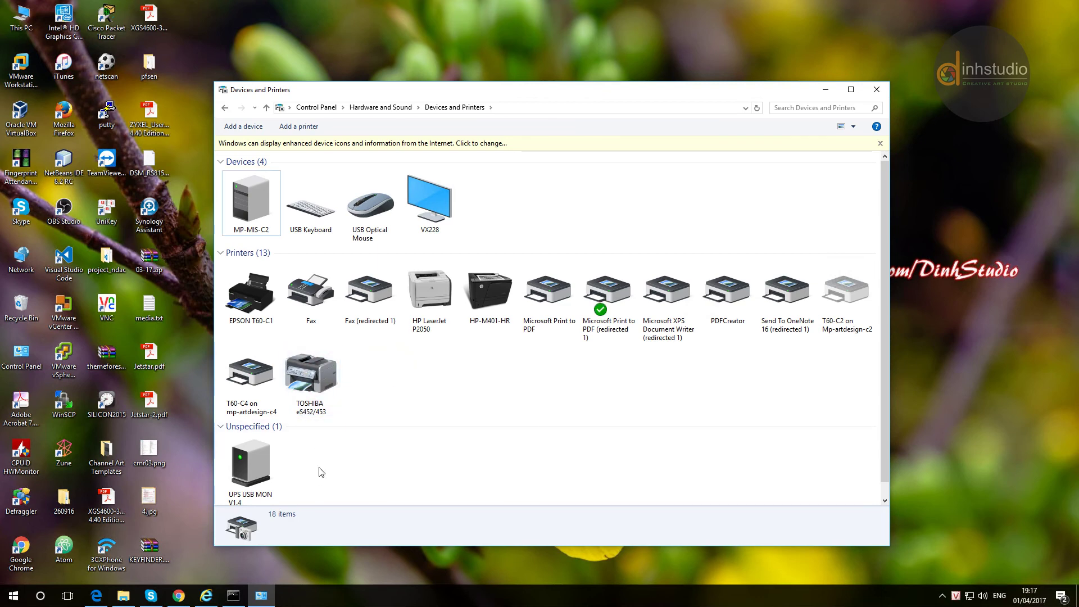
Switch to Internet Explorer and view the Print Log page in TopAccess.
{"action": "left_click", "coordinate": [208, 593]}
{"action": "left_click", "coordinate": [207, 593]}
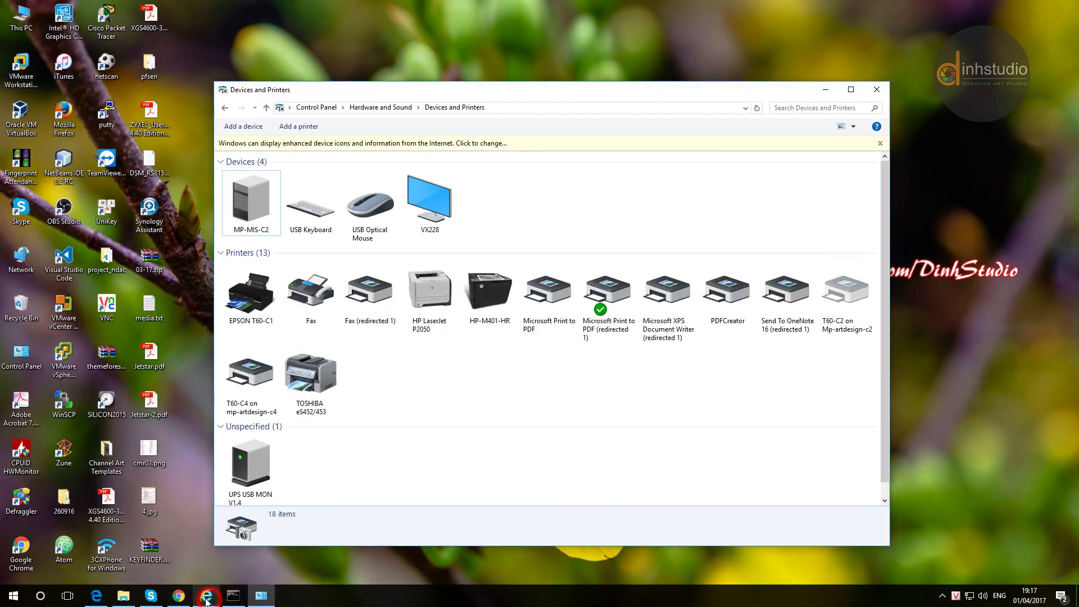
{"action": "left_click", "coordinate": [207, 597]}
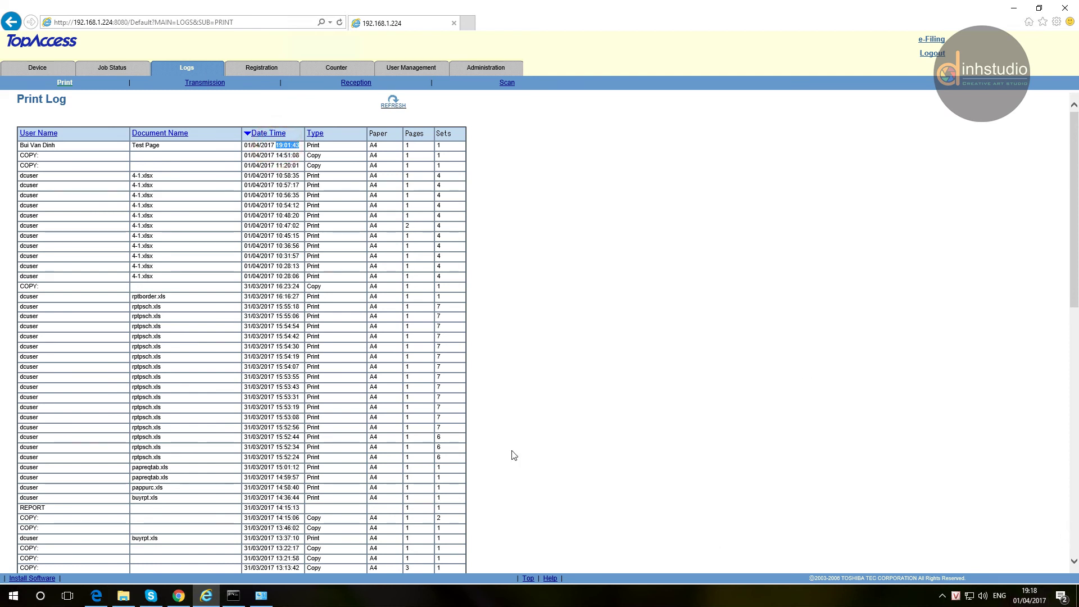
Return to Devices and Printers and print a test page from the TOSHIBA eS452/453 printer properties.
{"action": "left_click", "coordinate": [261, 596]}
{"action": "left_click", "coordinate": [323, 404]}
{"action": "right_click", "coordinate": [322, 382]}
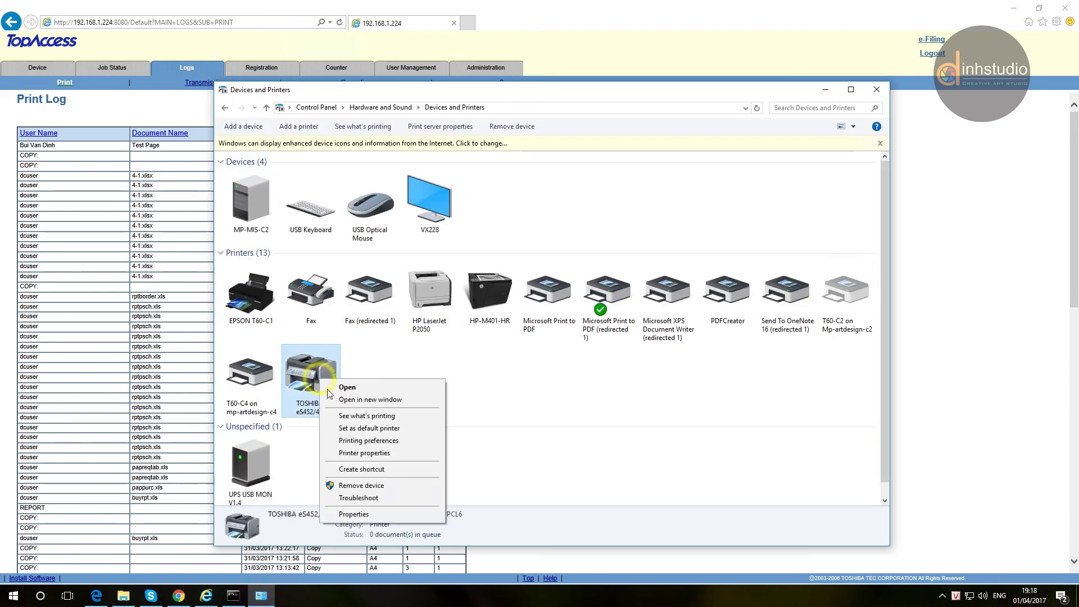
{"action": "left_click", "coordinate": [371, 452]}
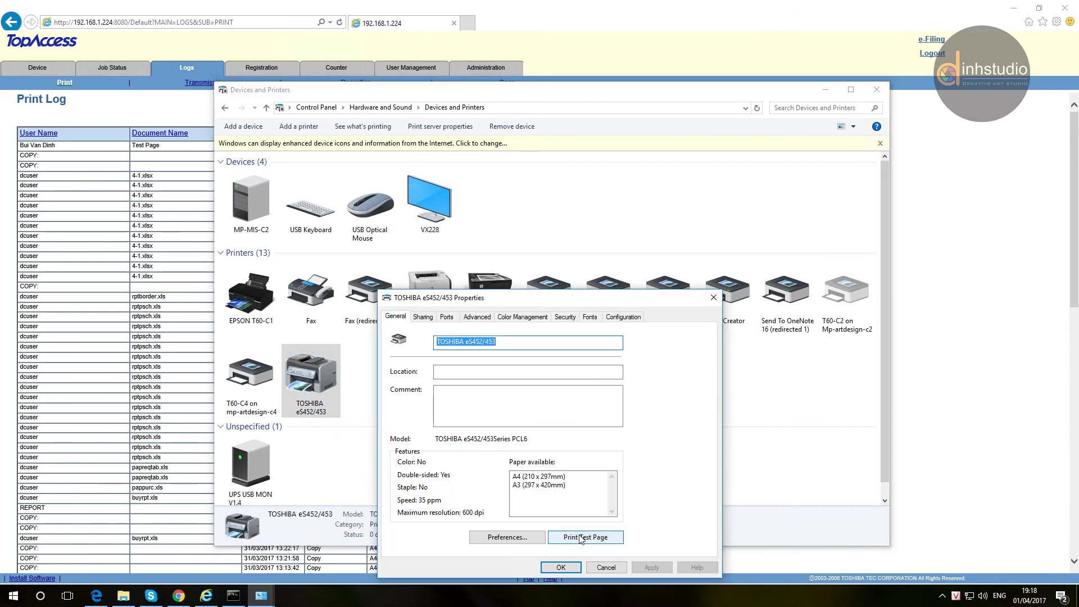
{"action": "left_click", "coordinate": [584, 537]}
{"action": "left_click", "coordinate": [603, 327]}
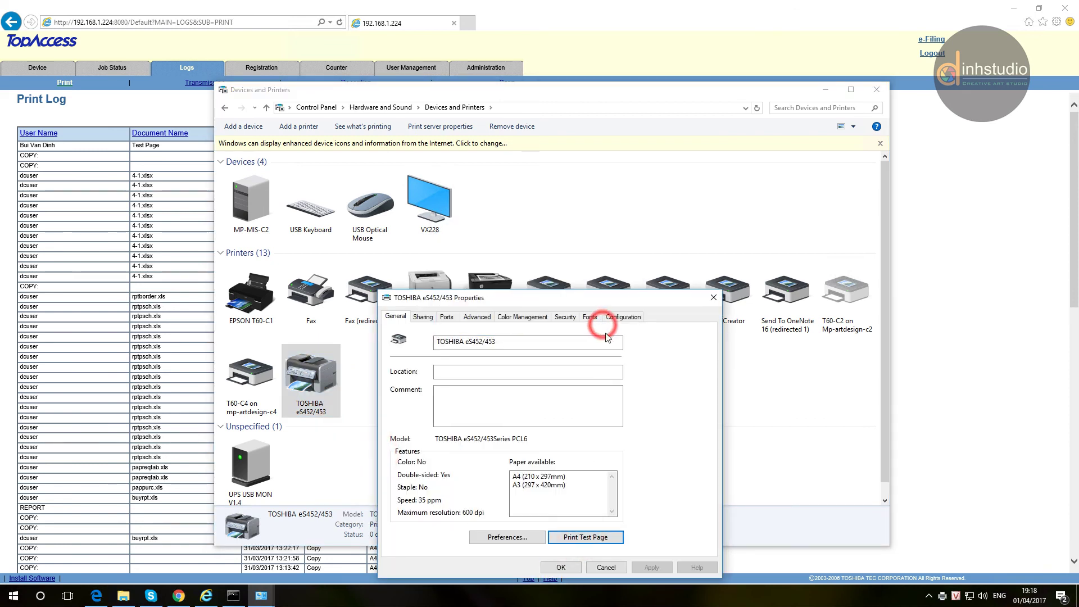
Inspect the TCP/IP port configuration of the TOSHIBA eS452/453 printer, and close its properties without changing anything.
{"action": "left_click_drag", "start_coordinate": [590, 298], "coordinate": [614, 259]}
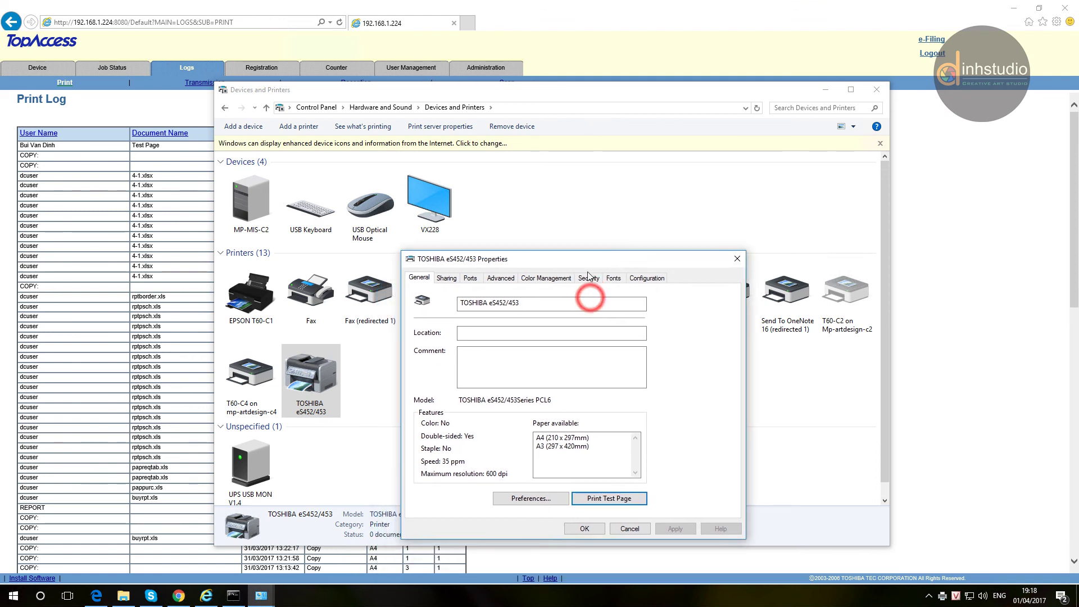
{"action": "left_click", "coordinate": [470, 278]}
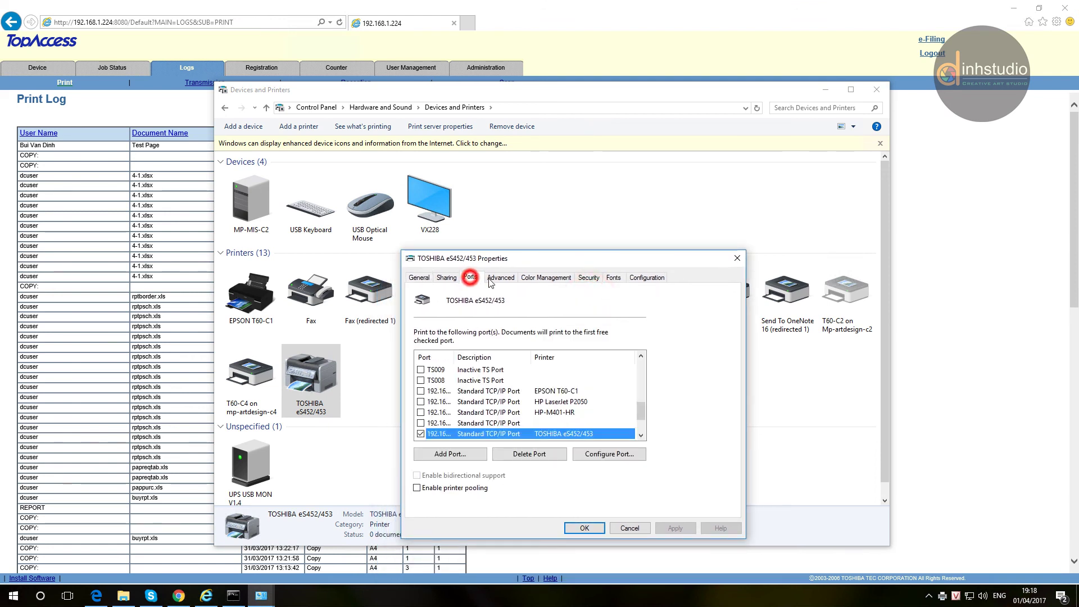
{"action": "left_click", "coordinate": [598, 456]}
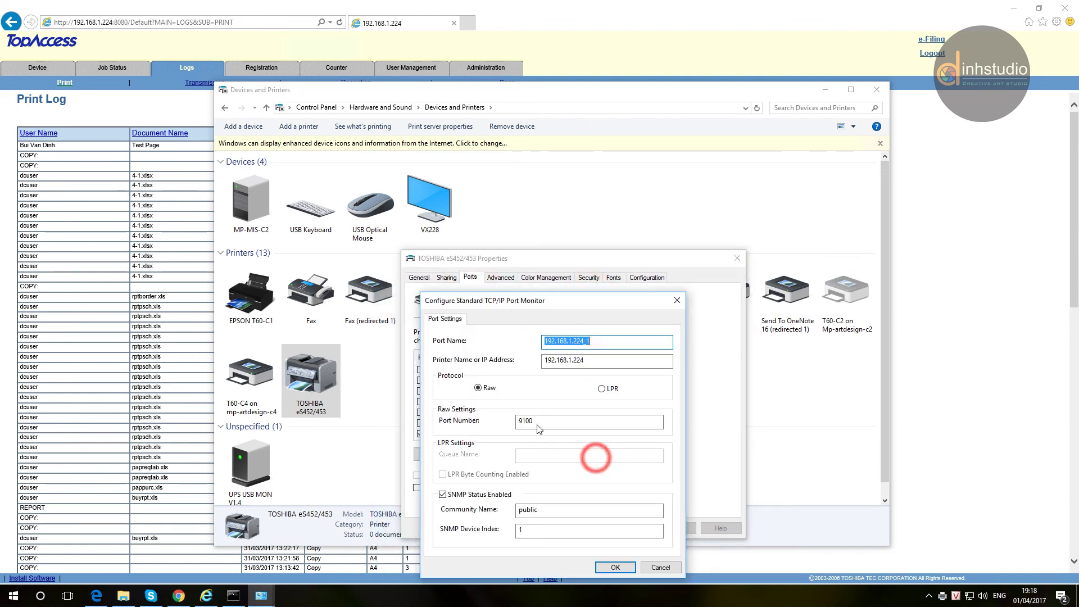
{"action": "left_click", "coordinate": [655, 566]}
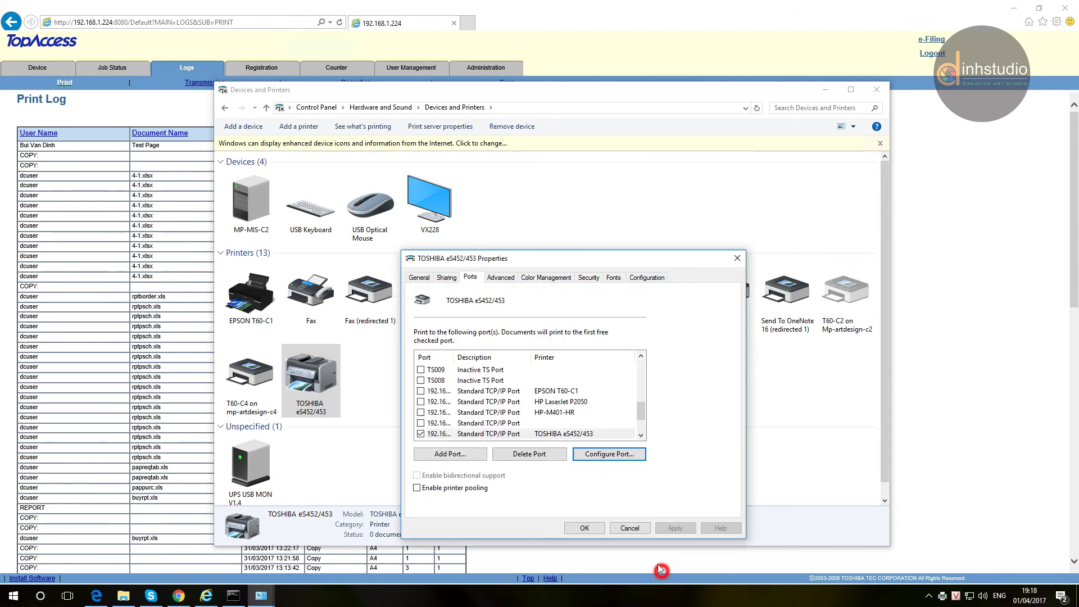
{"action": "left_click", "coordinate": [639, 528]}
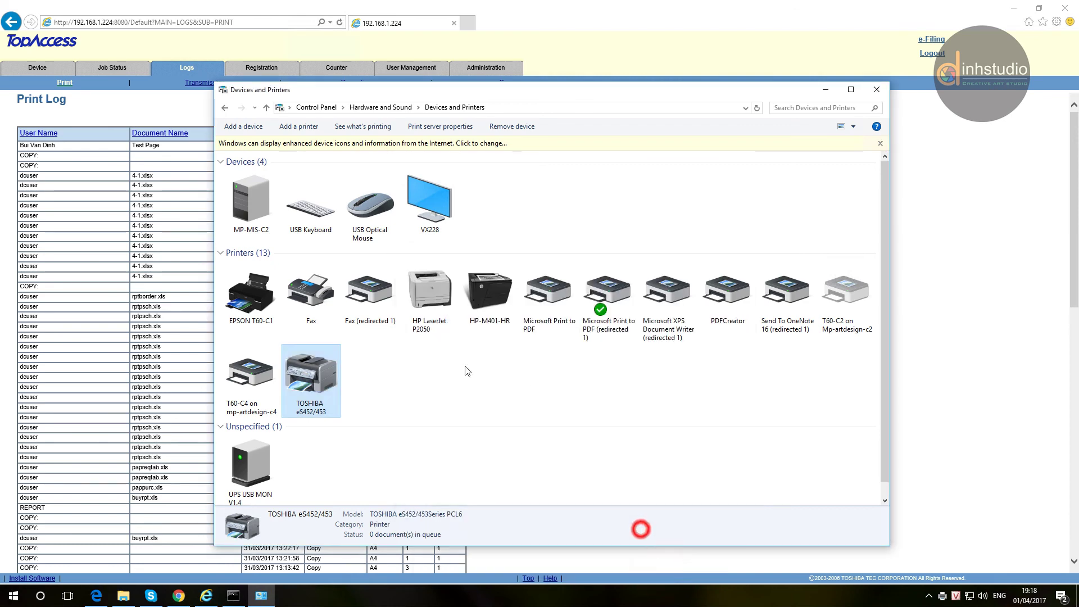
Reload the Print Log in TopAccess and check the time of the newest Test Page entry.
{"action": "left_click", "coordinate": [187, 73]}
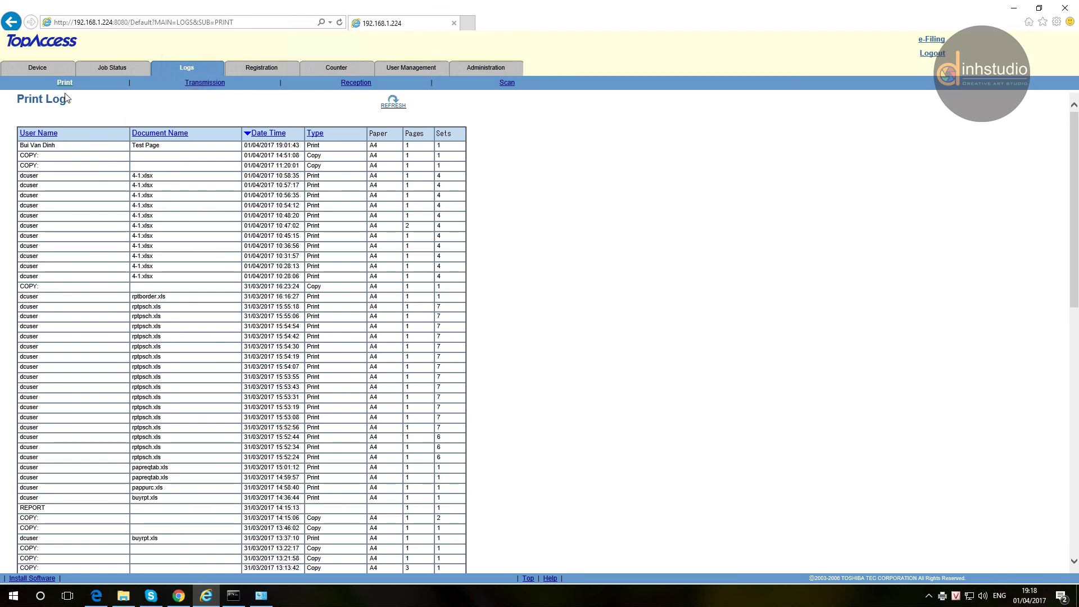
{"action": "left_click", "coordinate": [60, 85]}
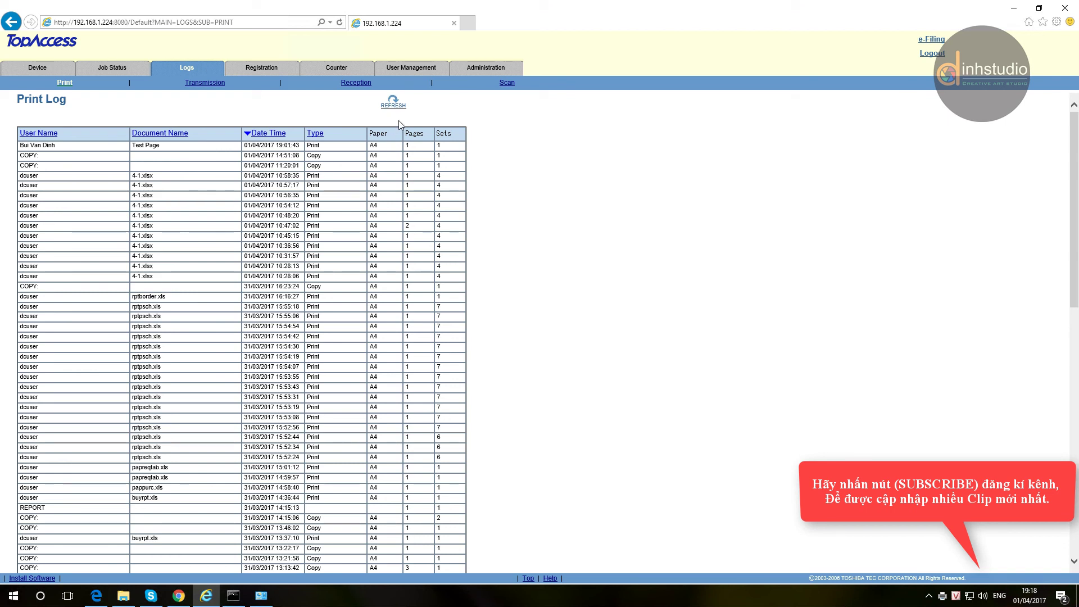
{"action": "left_click", "coordinate": [394, 104]}
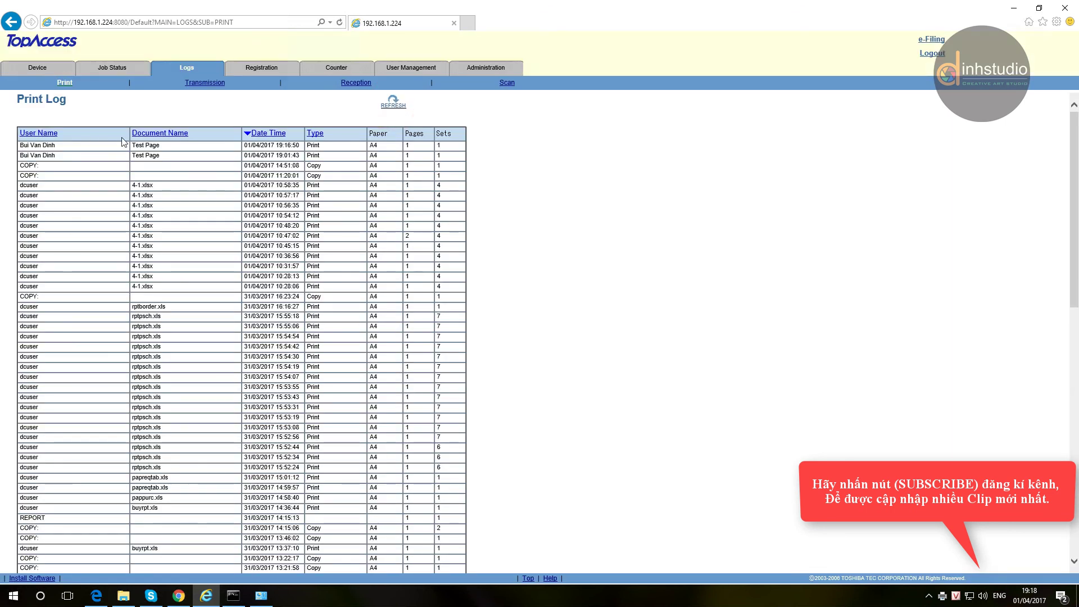
{"action": "left_click_drag", "start_coordinate": [275, 144], "coordinate": [303, 149]}
{"action": "scroll", "coordinate": [303, 211], "scroll_direction": "down", "scroll_amount": 3}
{"action": "scroll", "coordinate": [180, 219], "scroll_direction": "up", "scroll_amount": 3}
{"action": "left_click", "coordinate": [301, 148]}
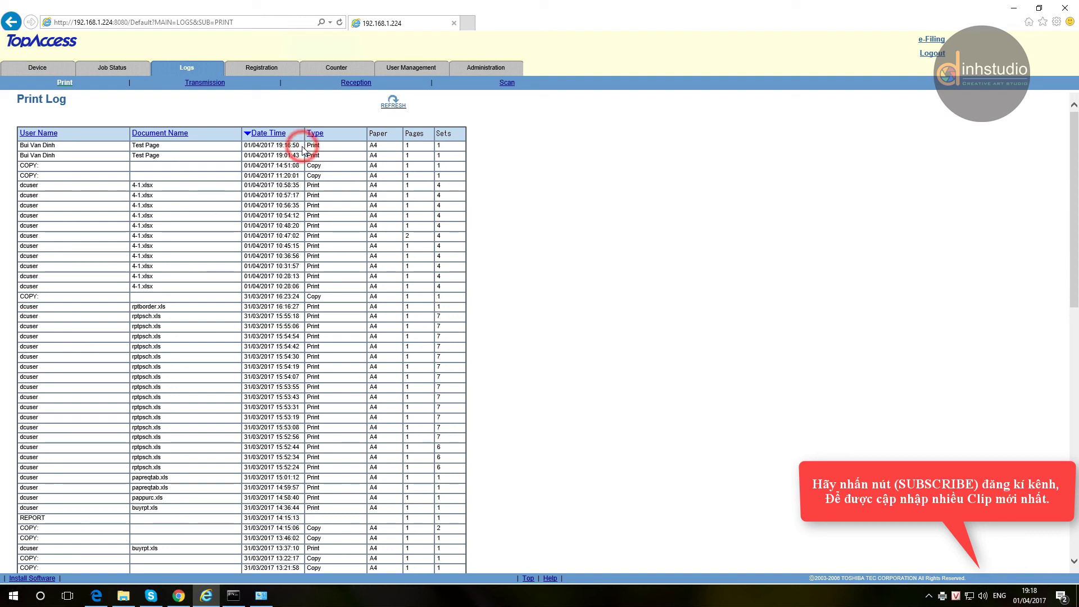